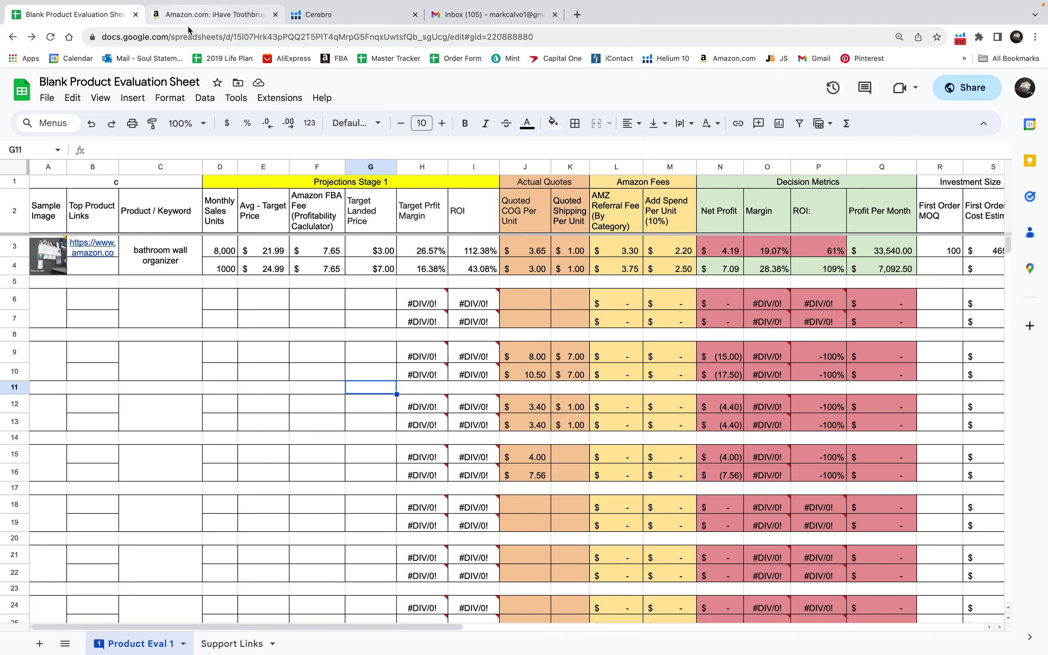
Open the iHave toothbrush holder's "Easy to use" image from Amazon in its own browser tab and copy the image address.
left_click(193, 18)
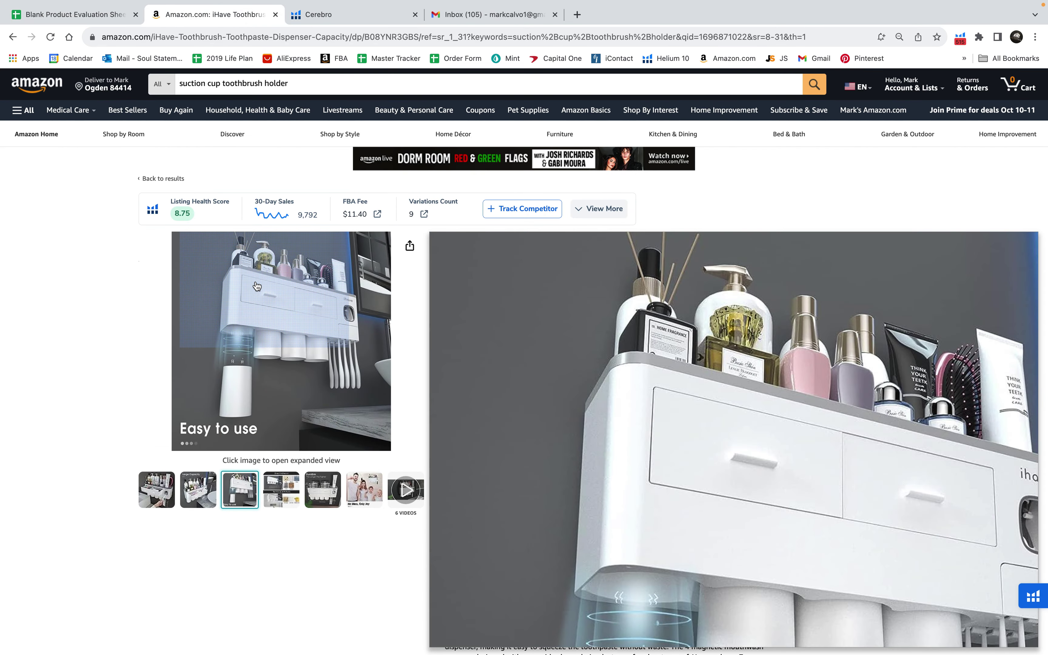
left_click(220, 282)
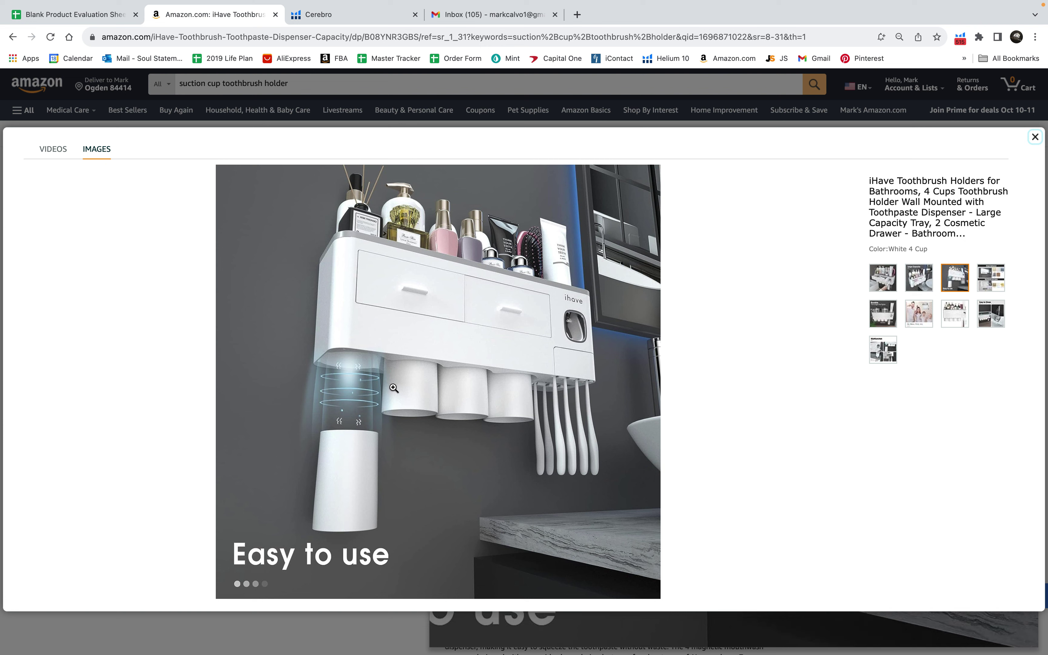
right_click(394, 380)
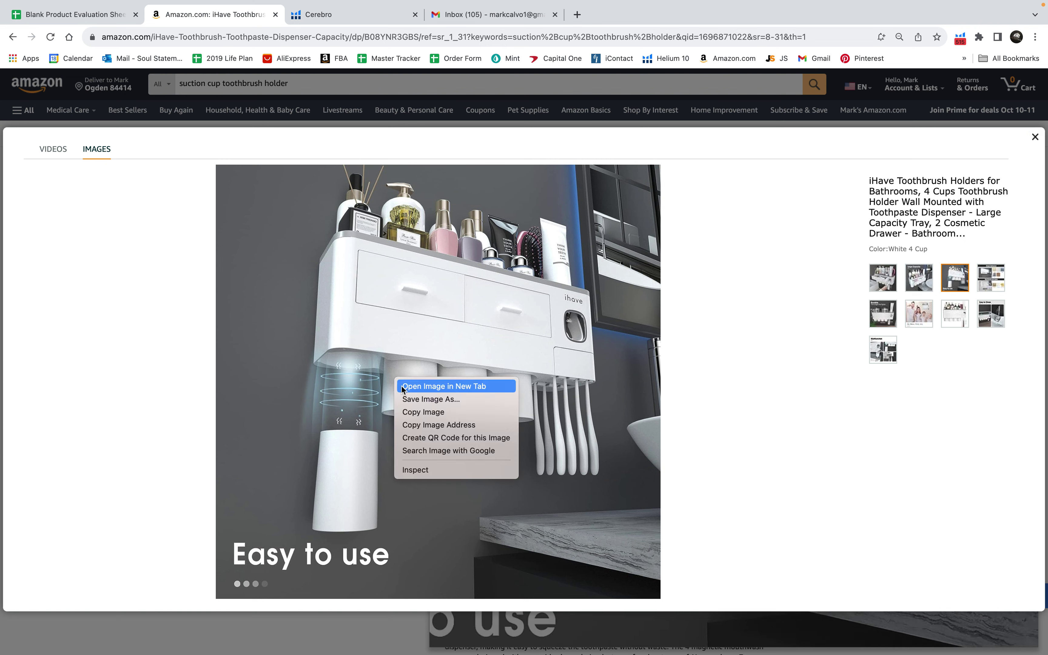
left_click(433, 386)
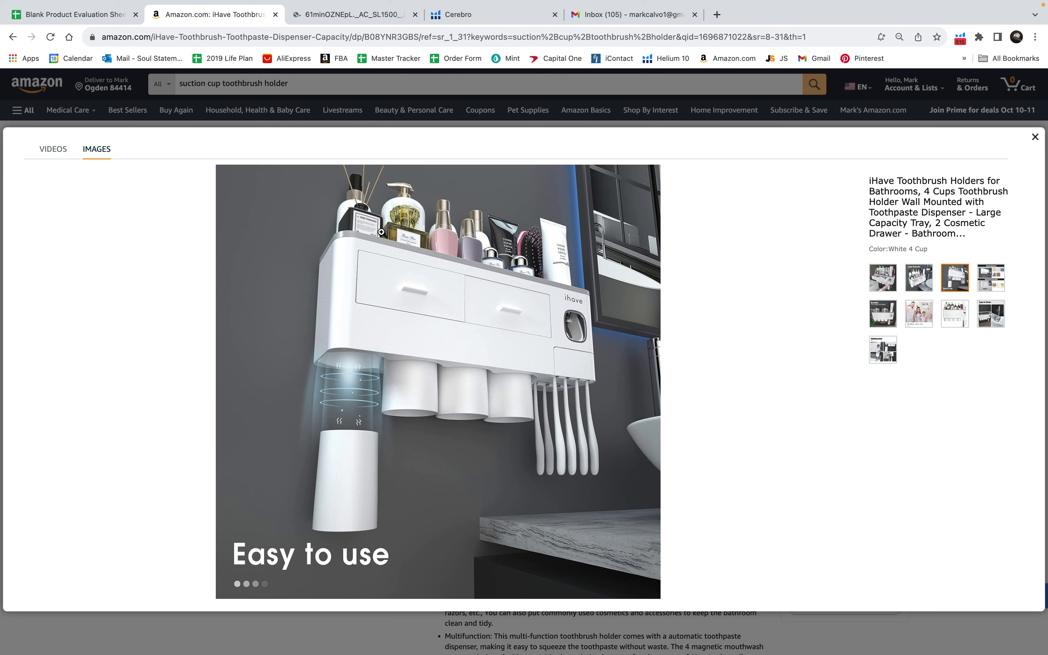
left_click(342, 15)
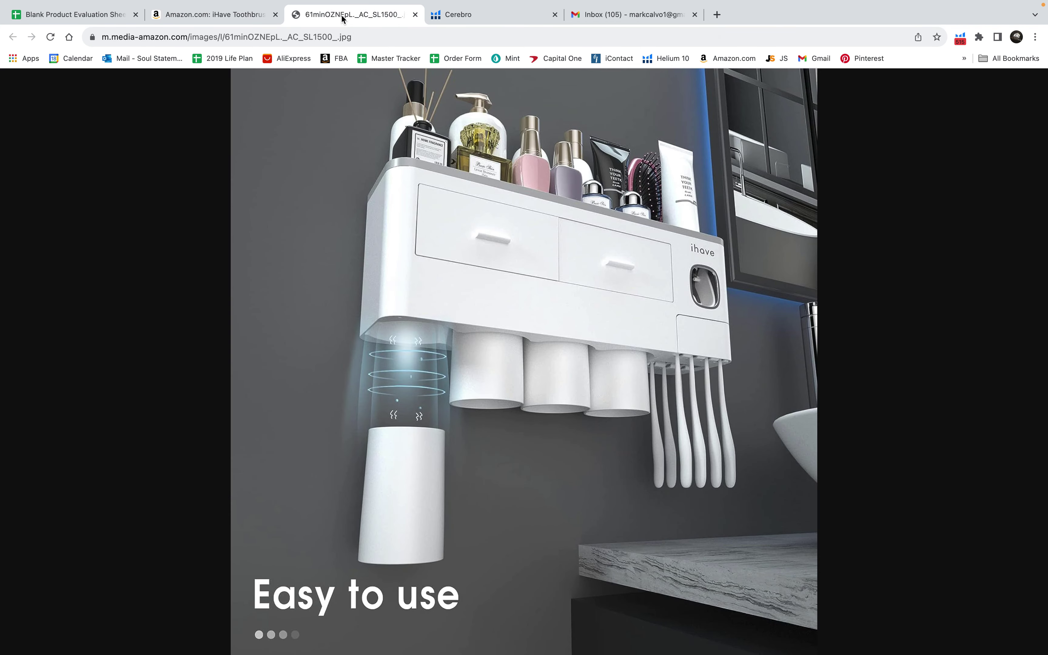
left_click(348, 37)
key("super+c")
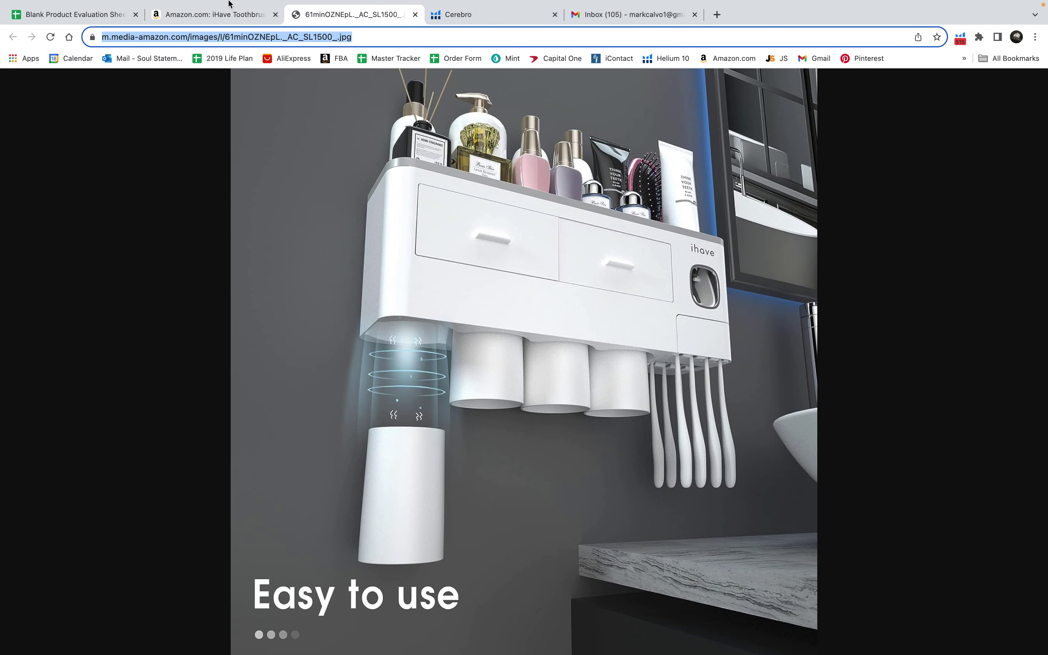
Try to insert the copied image address as an in-cell picture in the Sample Image cell A3:A4 of the evaluation sheet.
left_click(74, 14)
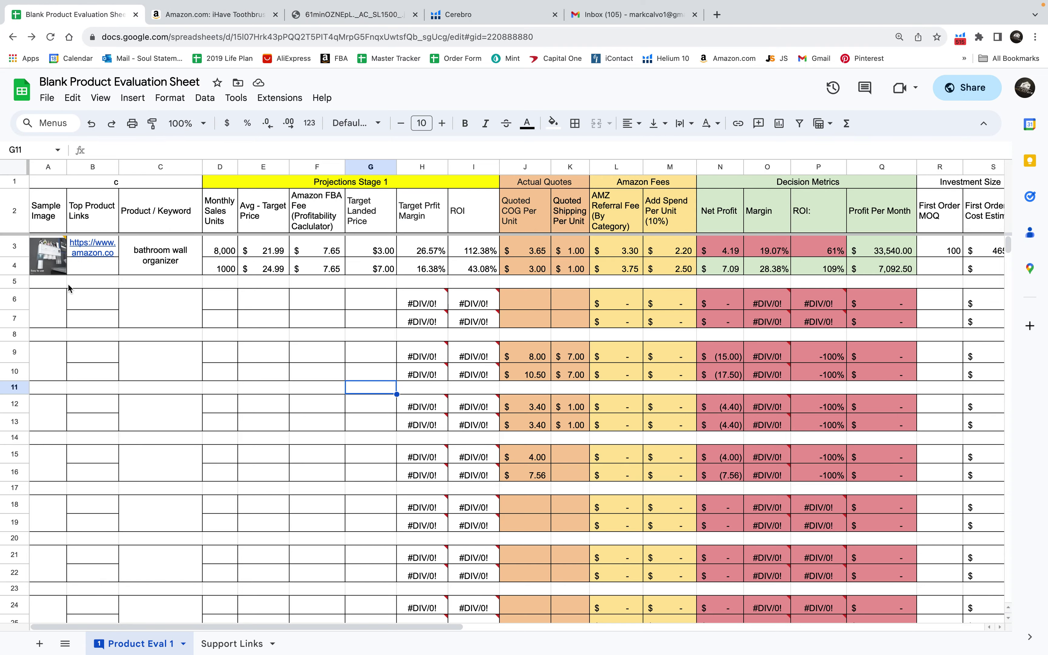
left_click(59, 270)
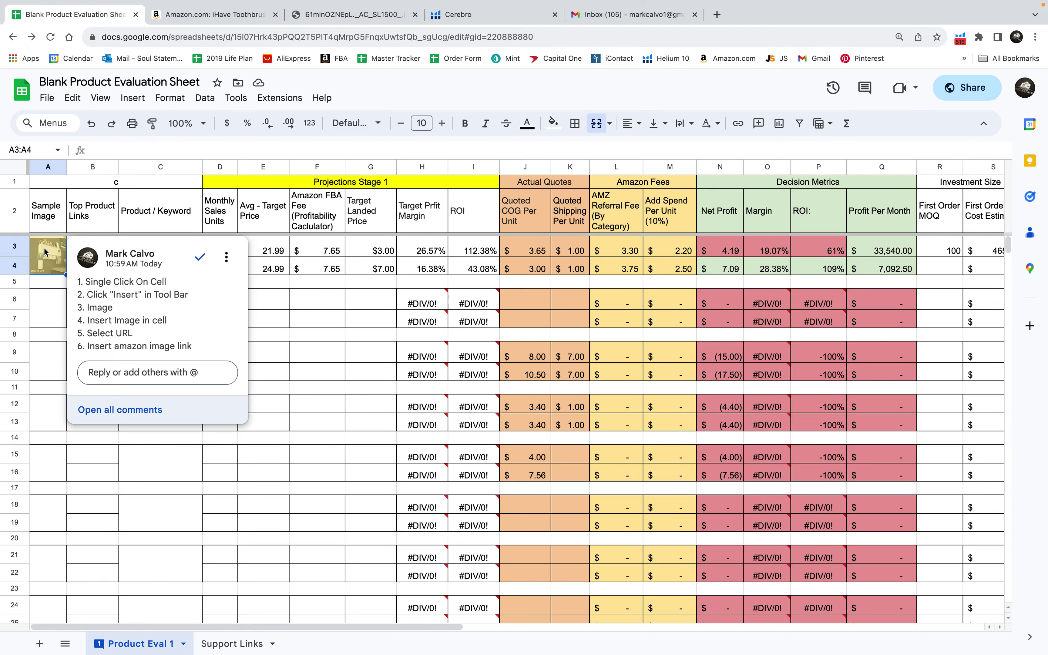
left_click(136, 101)
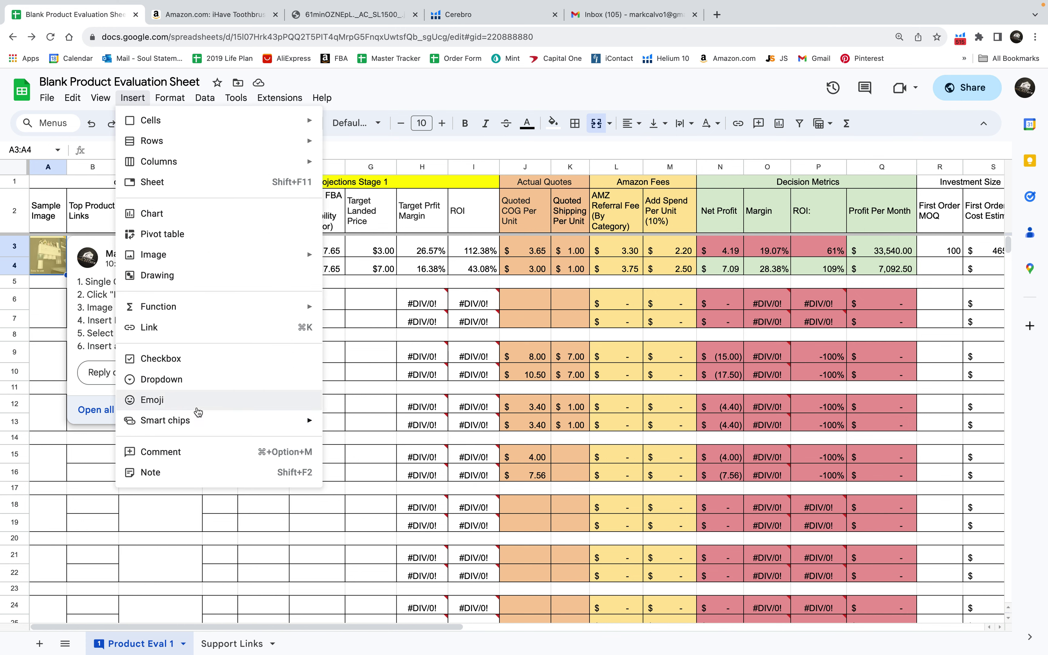
mouse_move(270, 266)
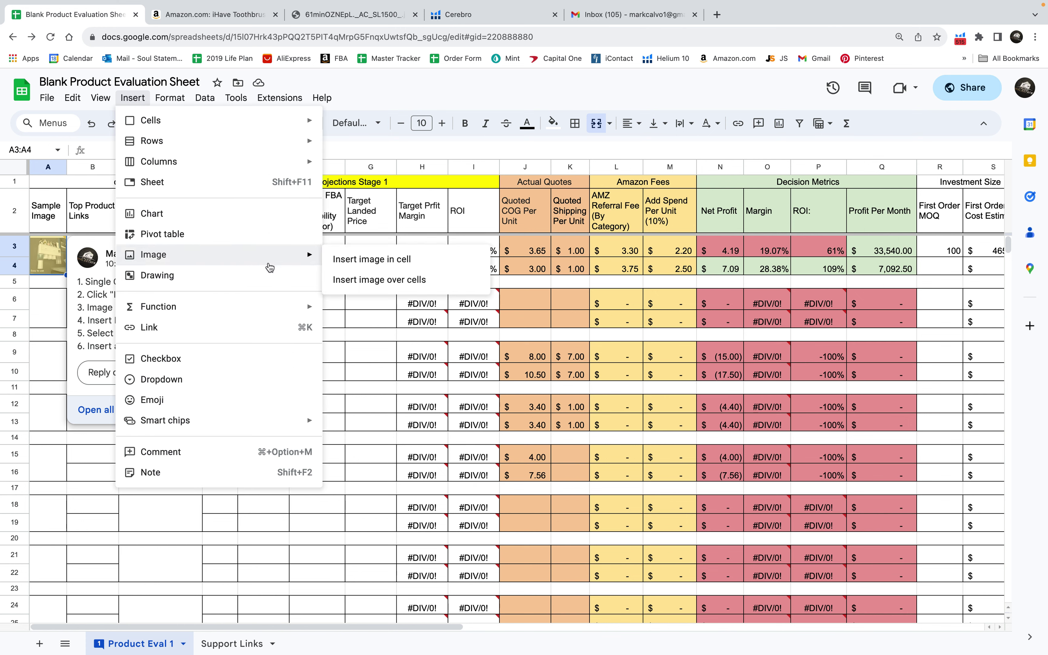
left_click(378, 259)
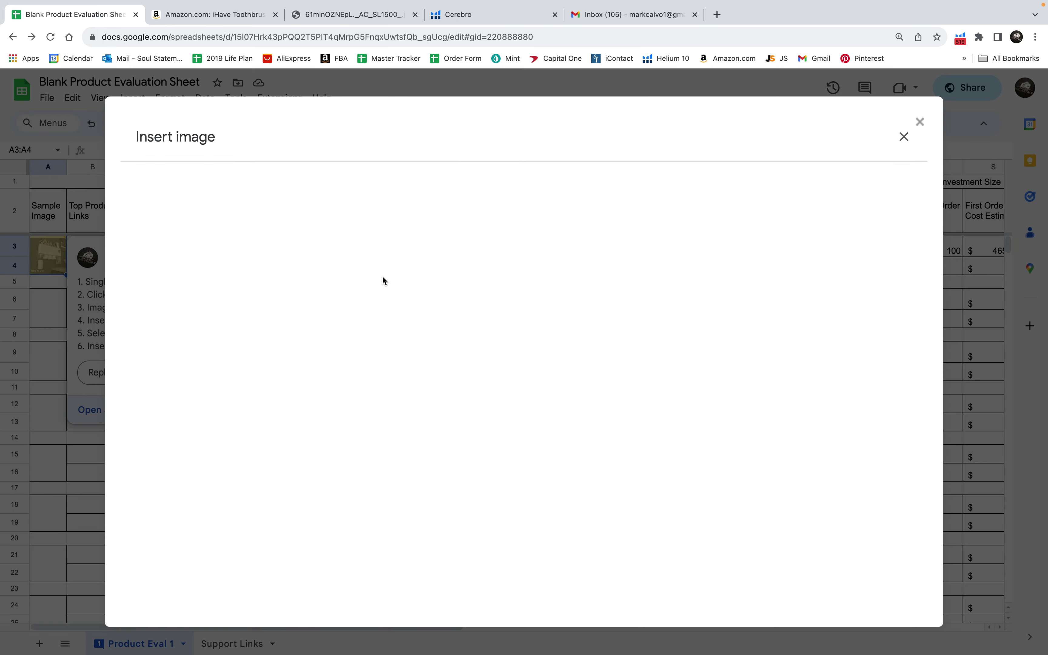
left_click(255, 179)
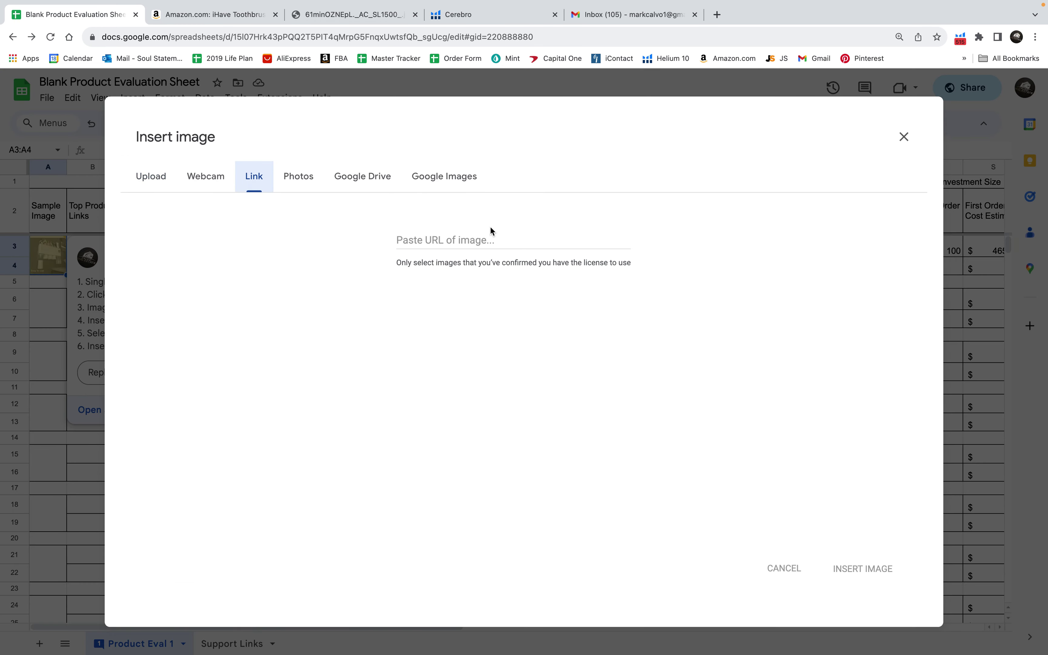
left_click(478, 240)
key("super+v")
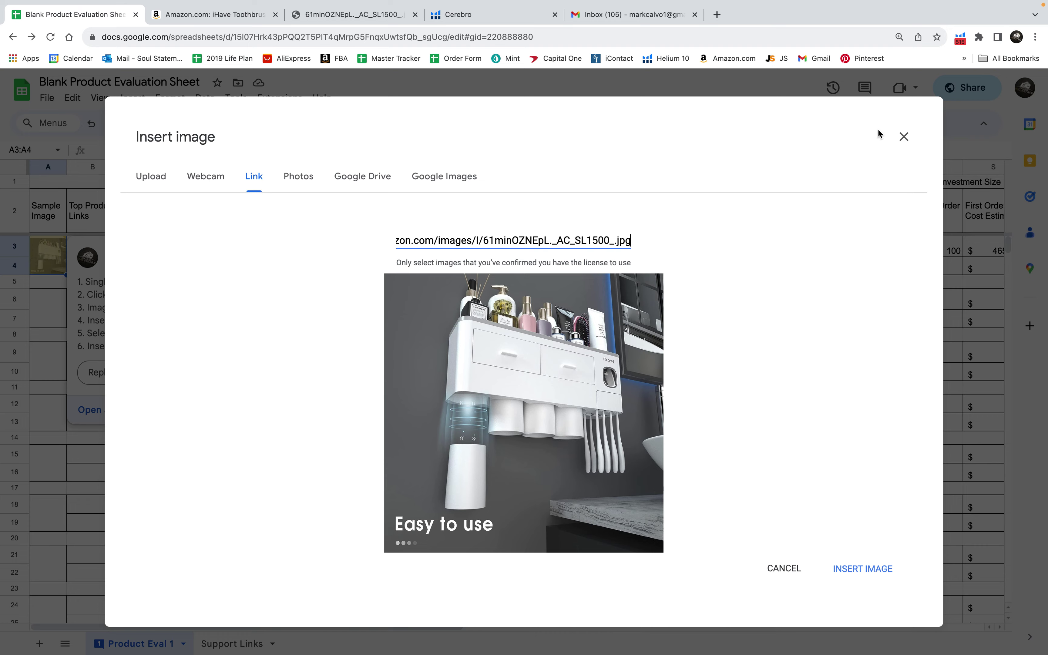
left_click(904, 137)
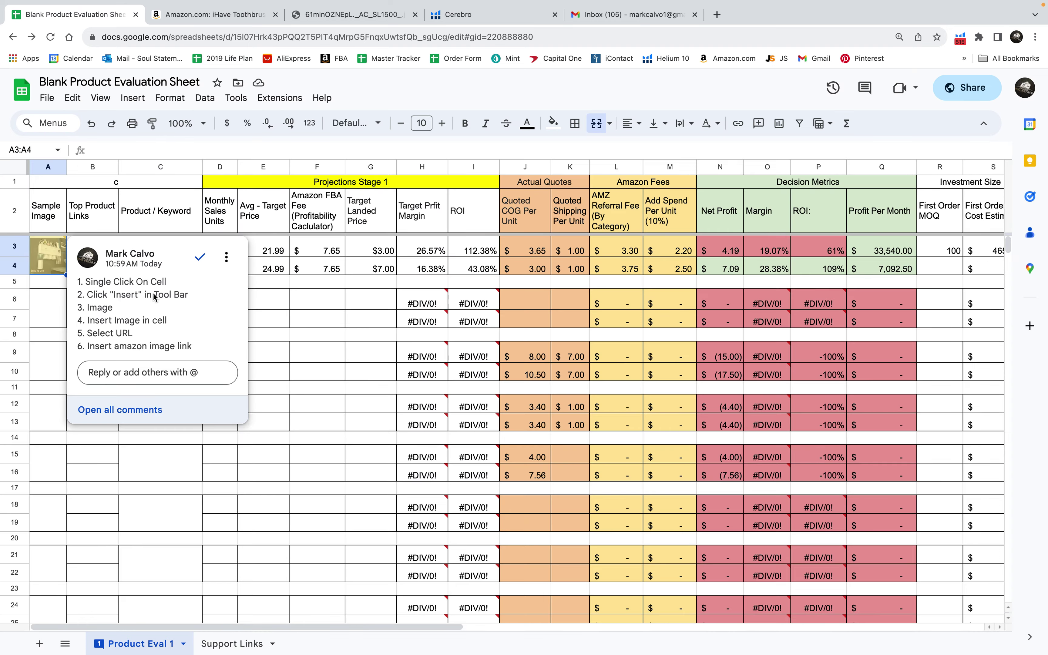
left_click(274, 306)
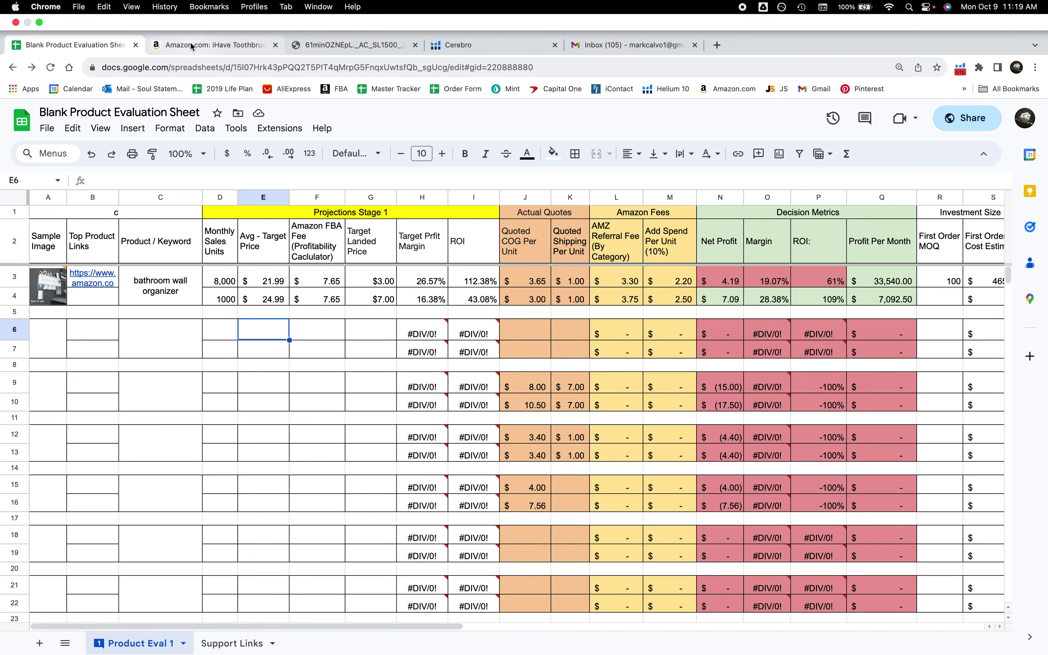
Close the enlarged image on the Amazon listing and select the product page's full web address.
left_click(212, 14)
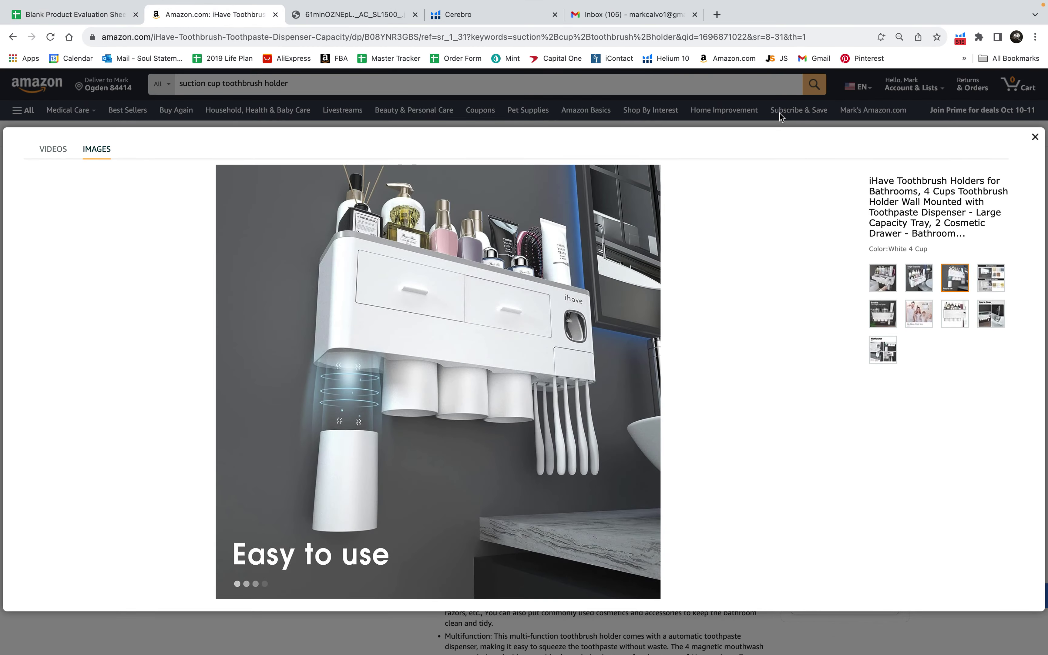
left_click(779, 110)
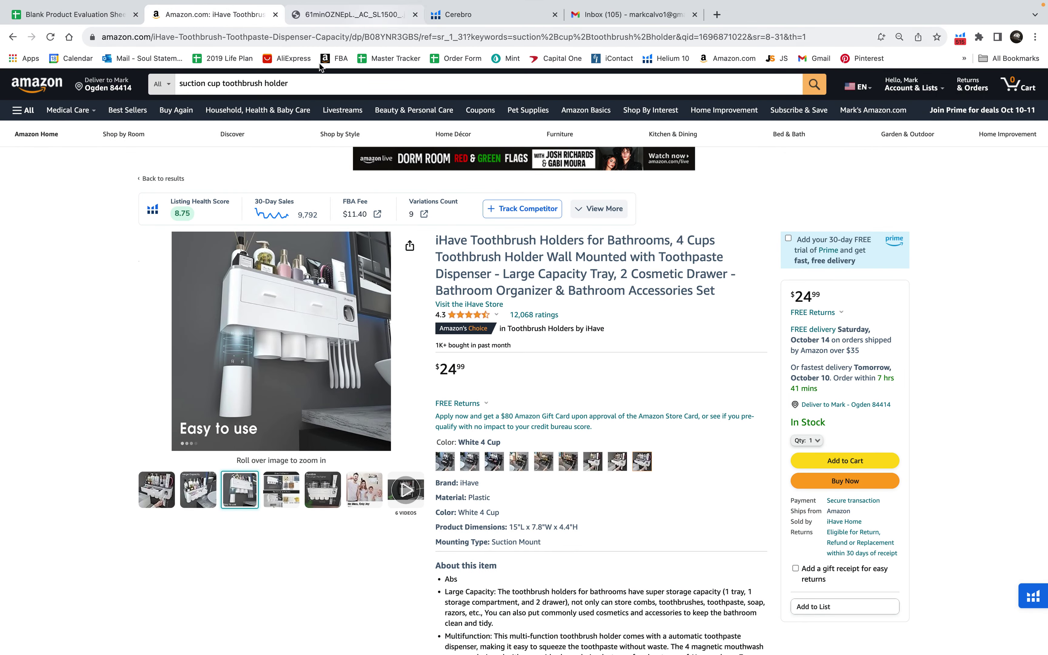
left_click(323, 35)
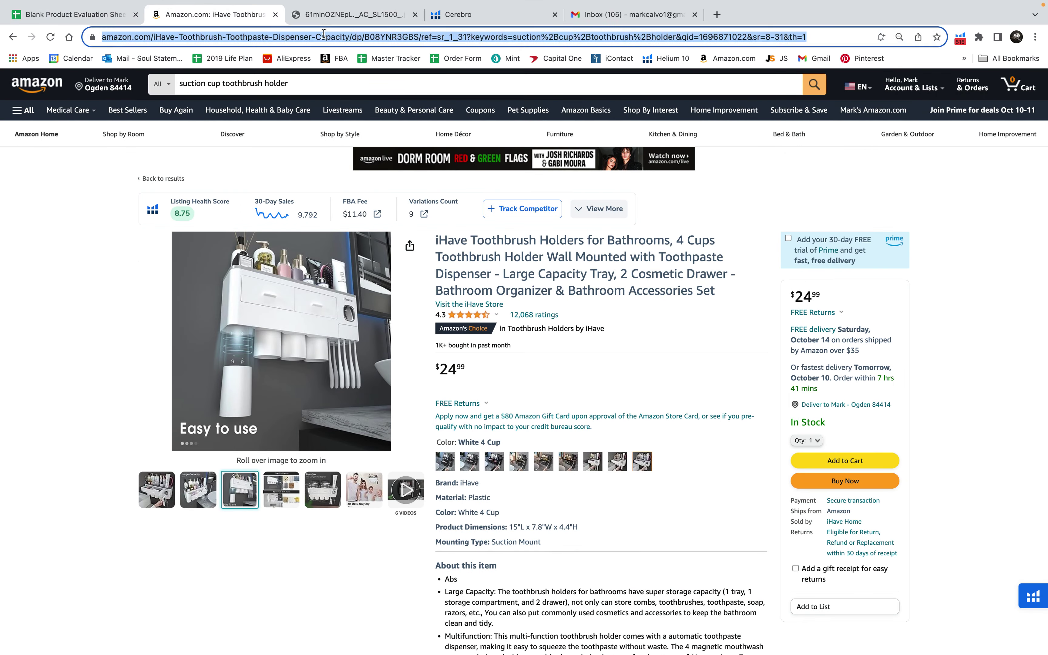
In the evaluation sheet, examine the Sample Image comment, the product link in B3 and the Product / Keyword entry in C3:C4.
left_click(108, 14)
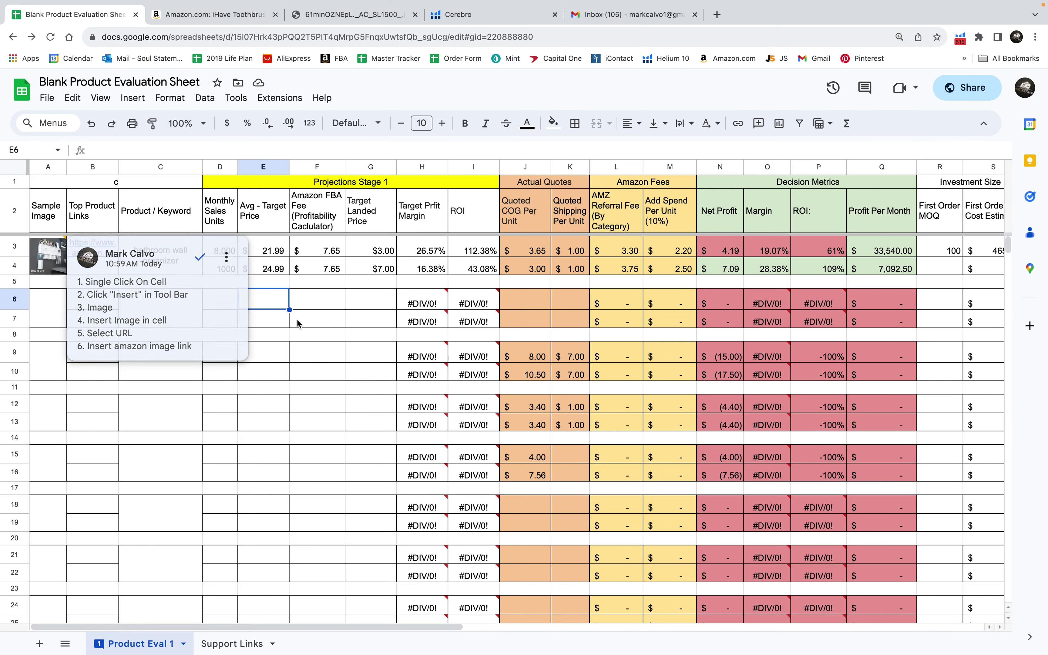
left_click(320, 357)
mouse_move(64, 249)
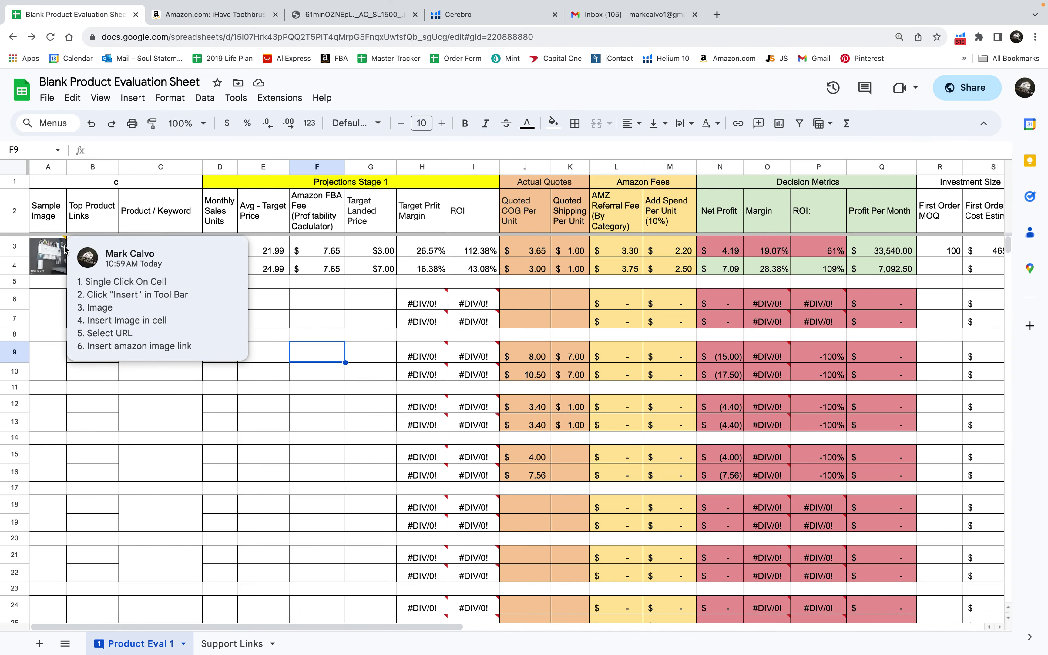
left_click(96, 210)
left_click(95, 245)
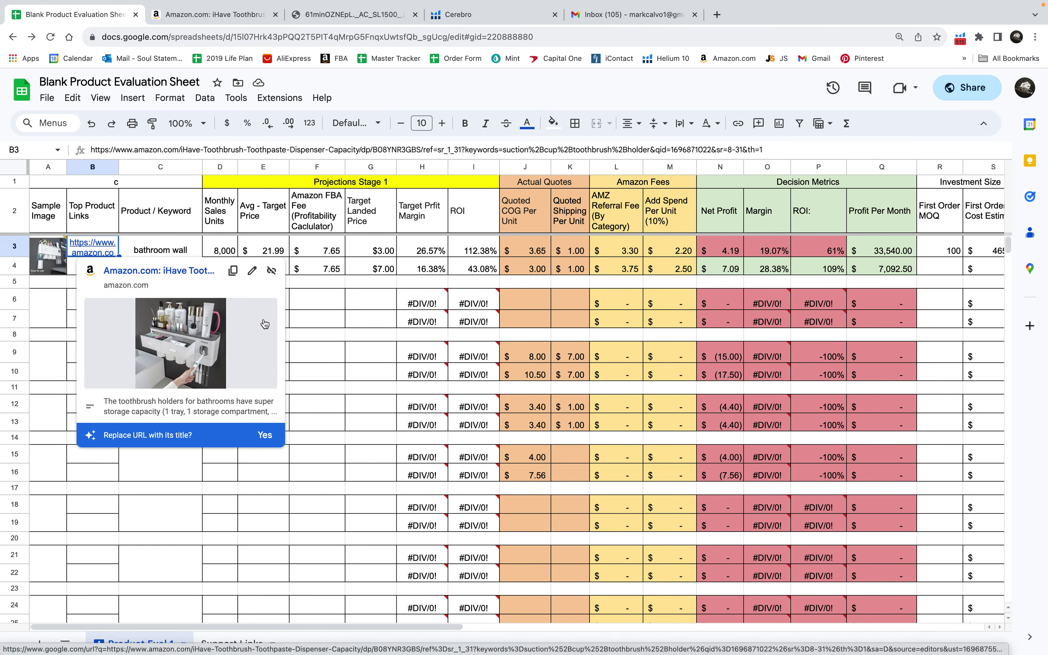
left_click(317, 319)
mouse_move(76, 276)
left_click(89, 368)
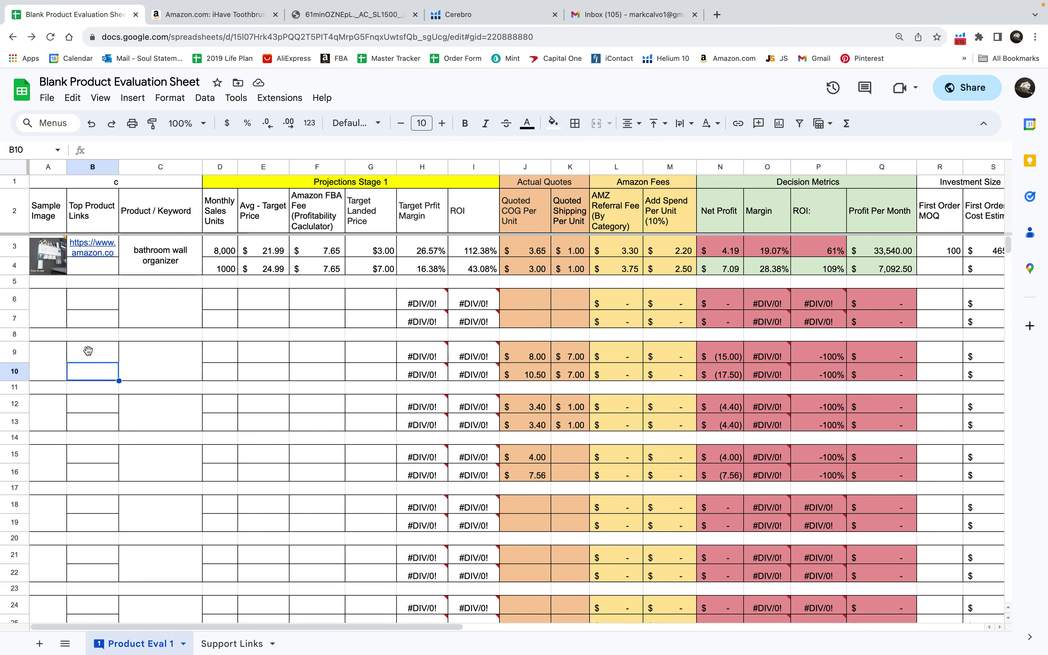
left_click(96, 273)
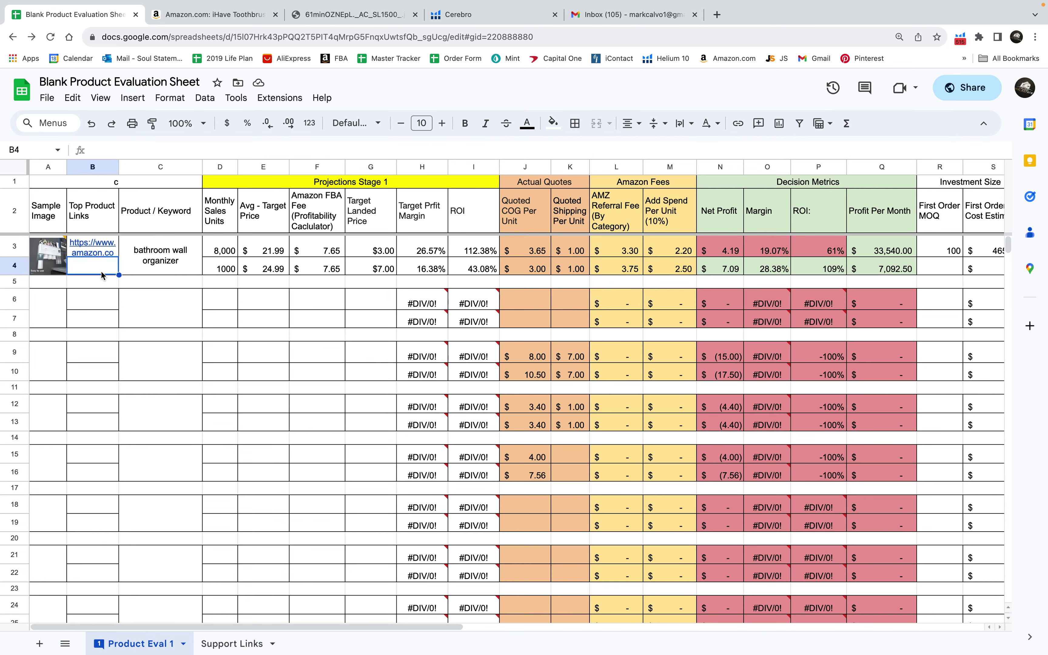
left_click(132, 271)
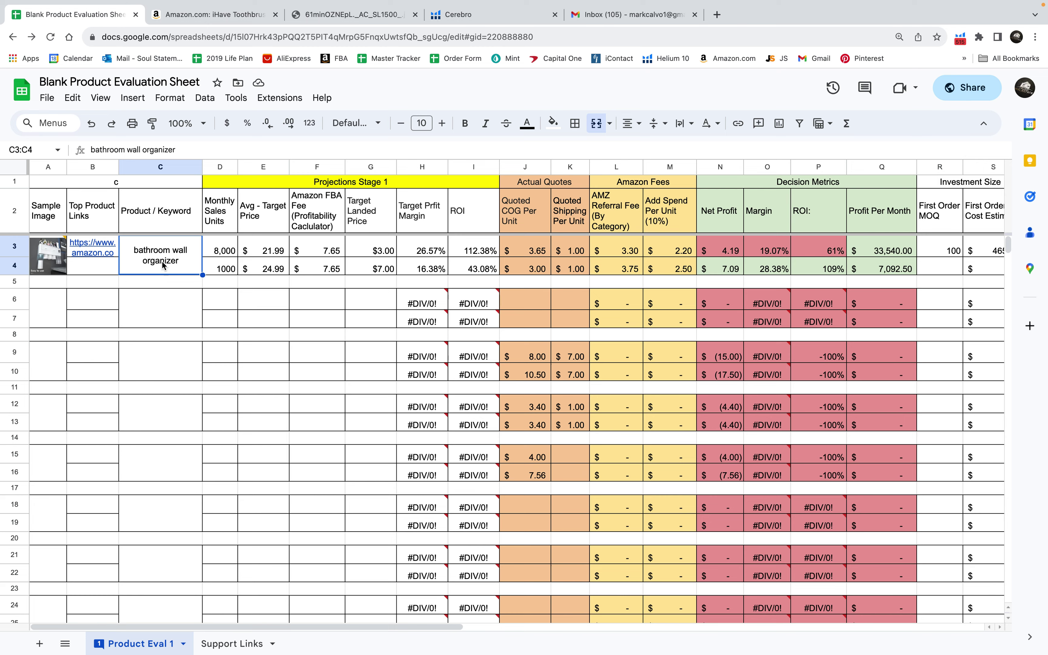
On the Amazon listing, highlight "Toothbrush Holders for Bathrooms" in the title and find the Helium 10 keyword tools further down the page.
left_click(225, 14)
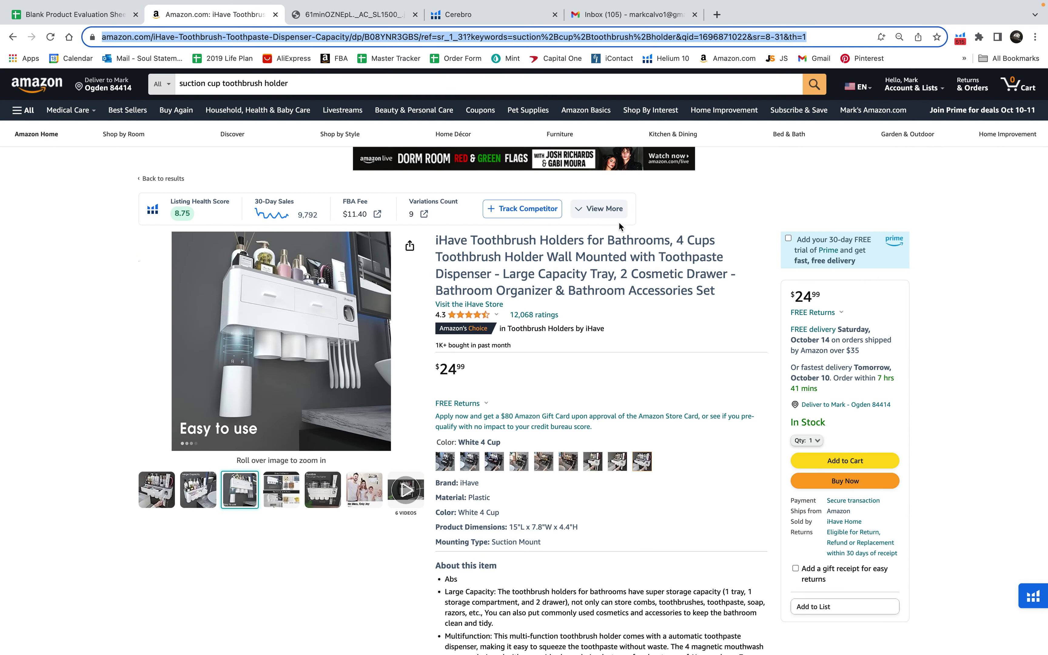
left_click(591, 259)
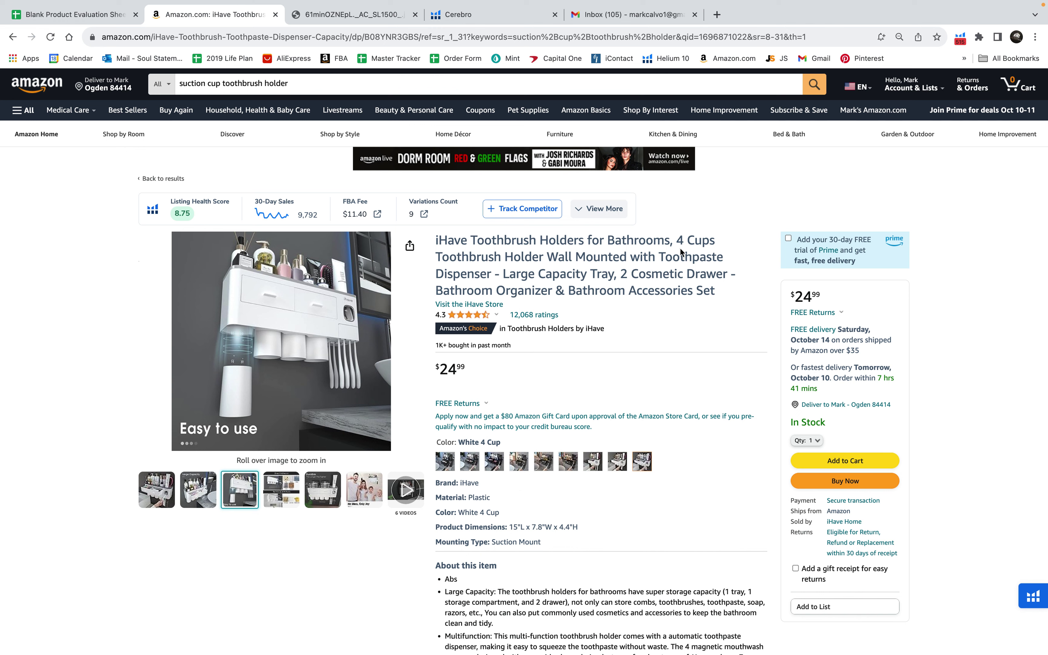
left_click_drag(471, 234, 670, 238)
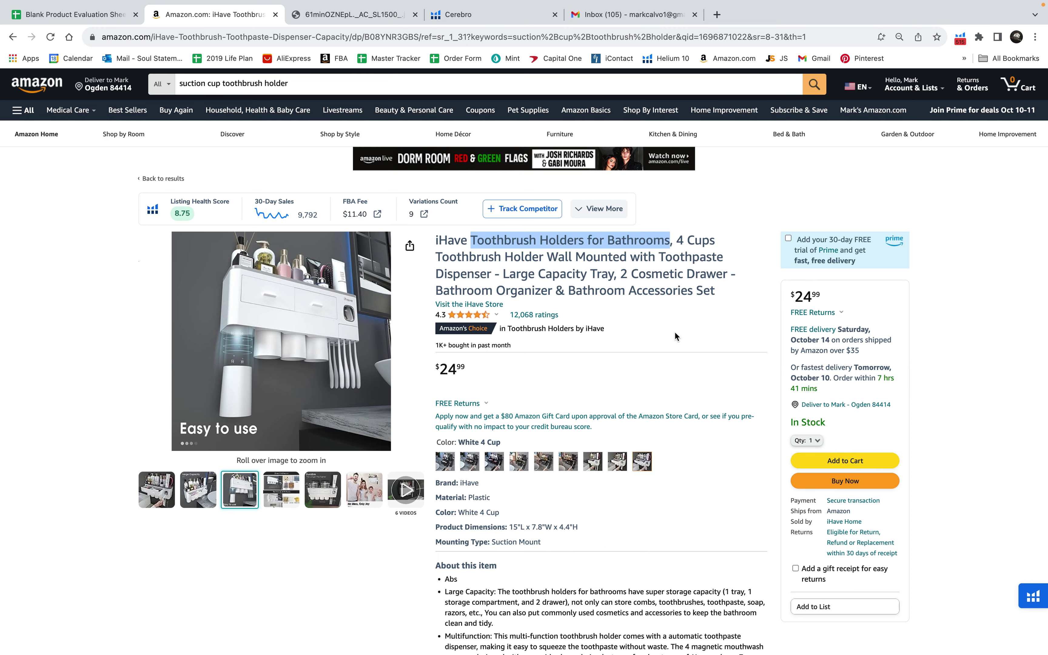
scroll(673, 331, "down", 10)
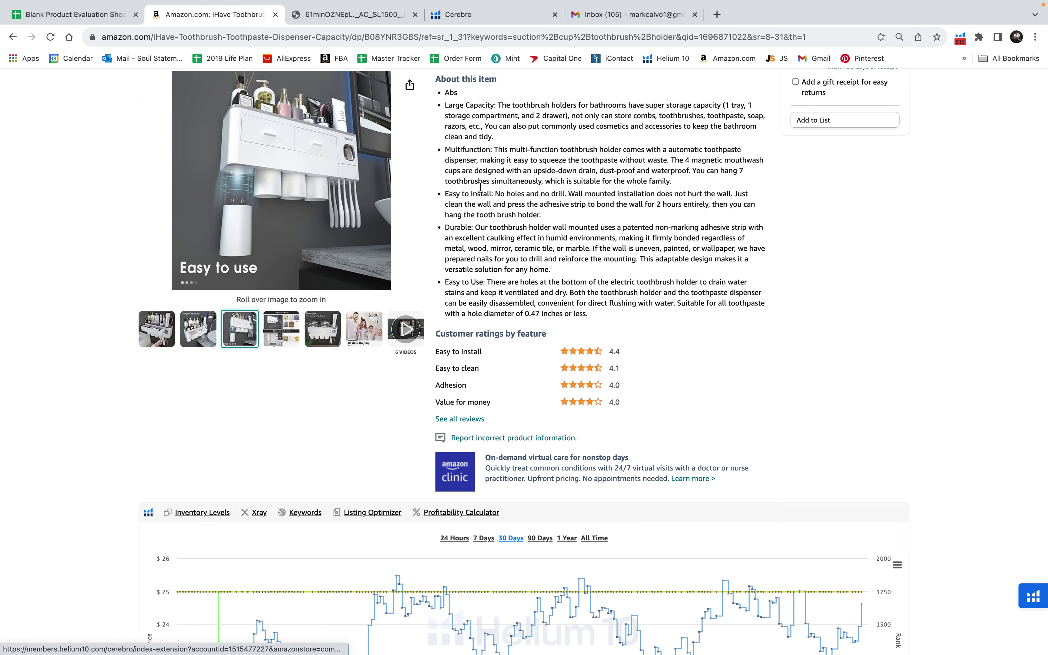
In Cerebro, compare the keywords "bathroom gadgets", "household decor" and "bathroom wall organizer" by relevance, search volume and organic rank.
left_click(472, 18)
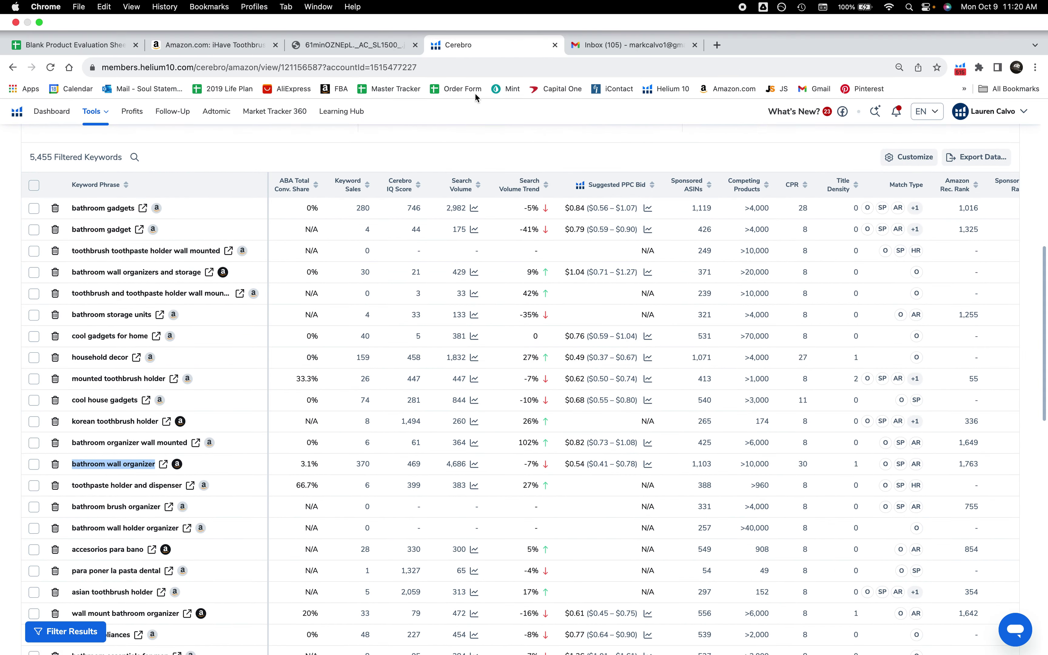
scroll(536, 194, "up", 8)
scroll(536, 194, "down", 8)
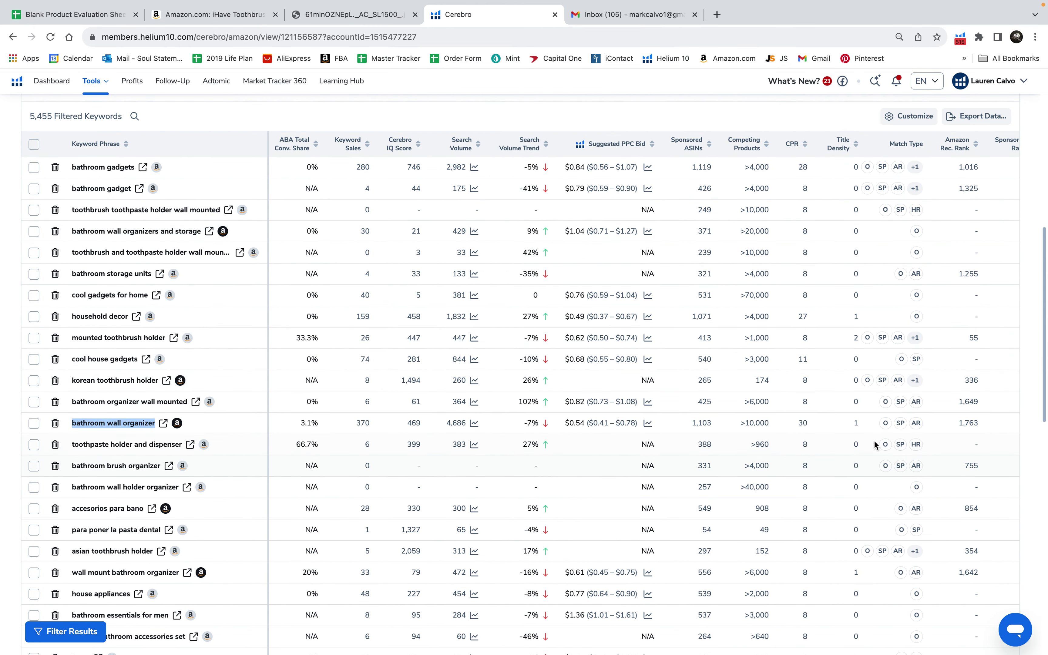
scroll(965, 390, "right", 3)
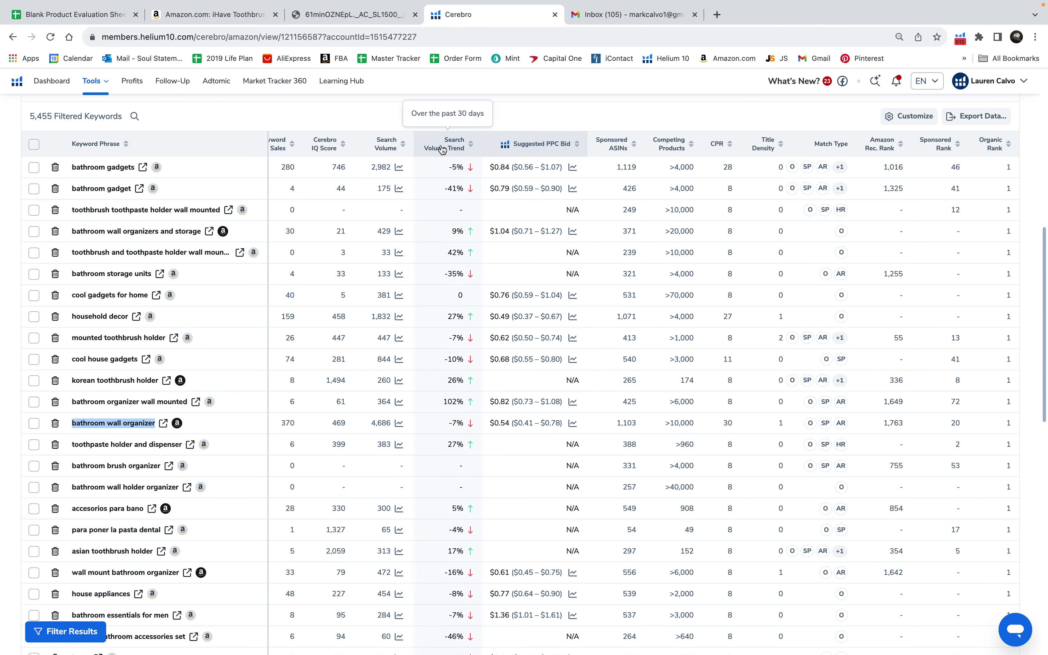
triple_click(93, 167)
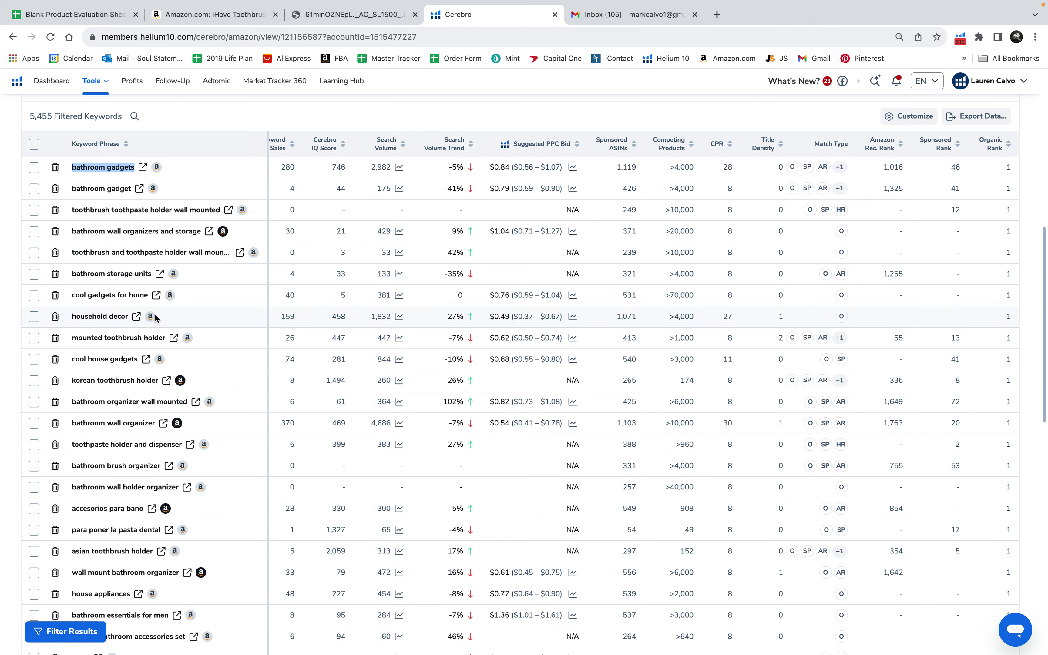
triple_click(82, 317)
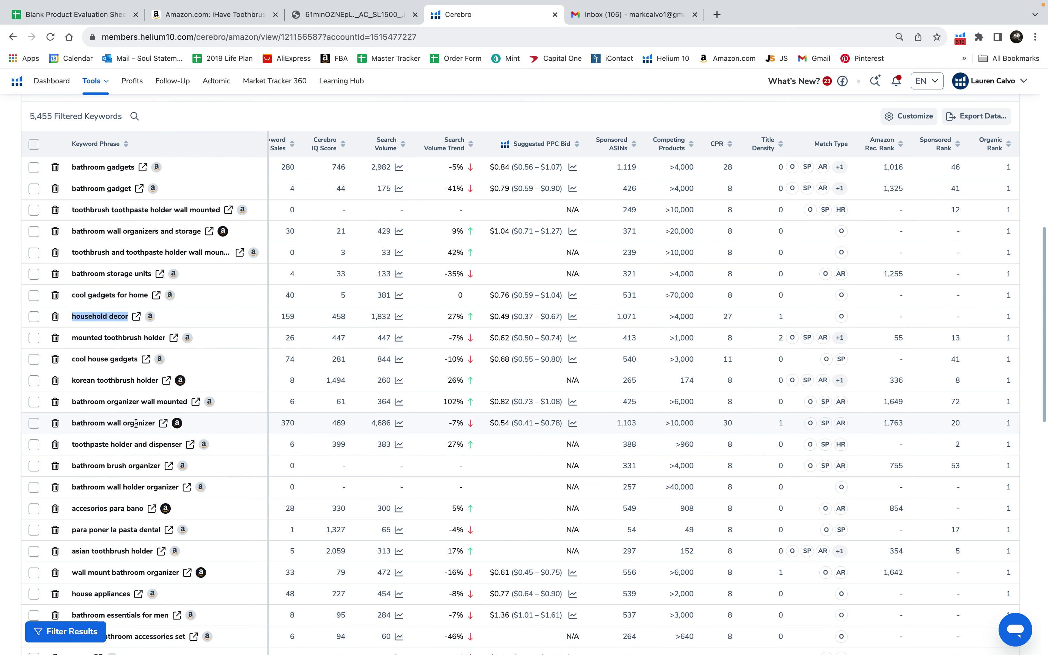
scroll(135, 423, "down", 1)
left_click_drag(71, 420, 155, 420)
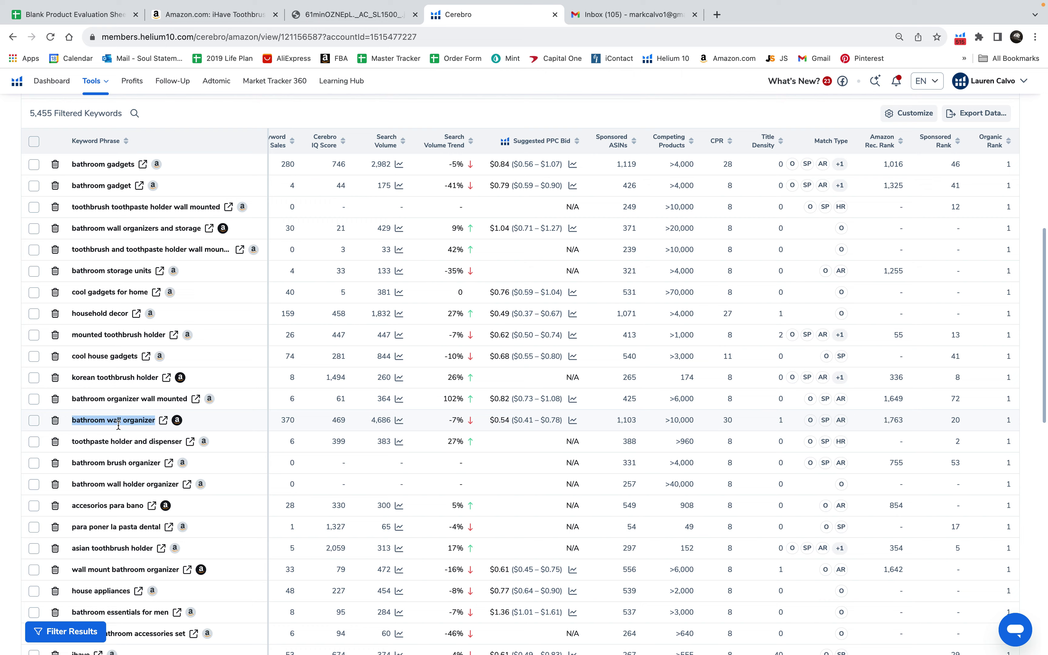
scroll(297, 389, "down", 1)
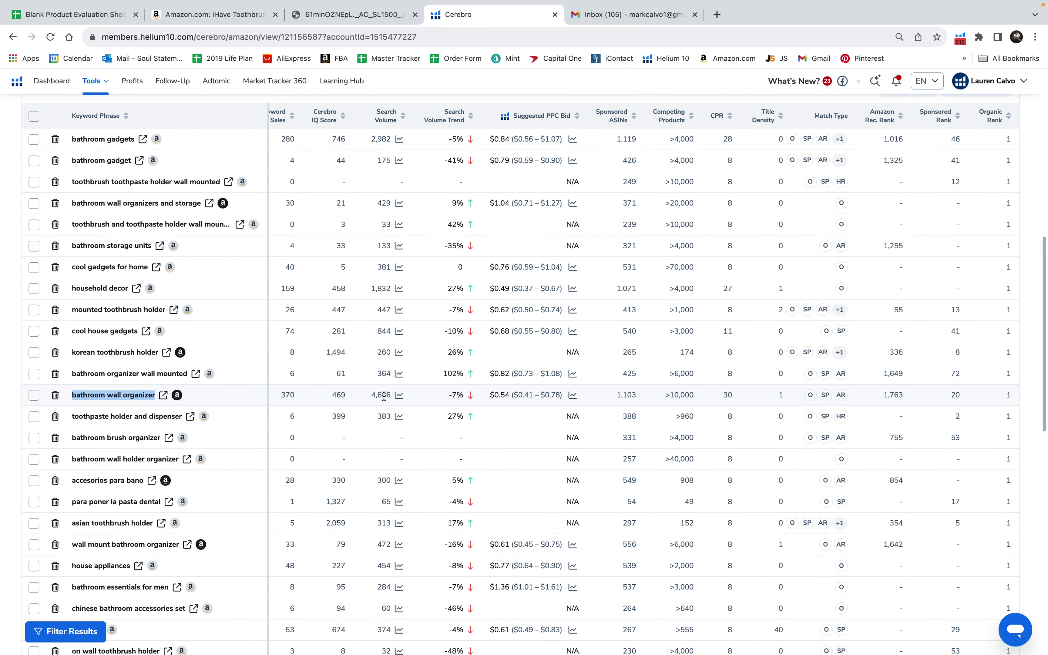
Highlight "bathroom wall organizer" in Cerebro and review the matching Product / Keyword entry in C3:C4 of the evaluation sheet.
triple_click(120, 395)
left_click(267, 6)
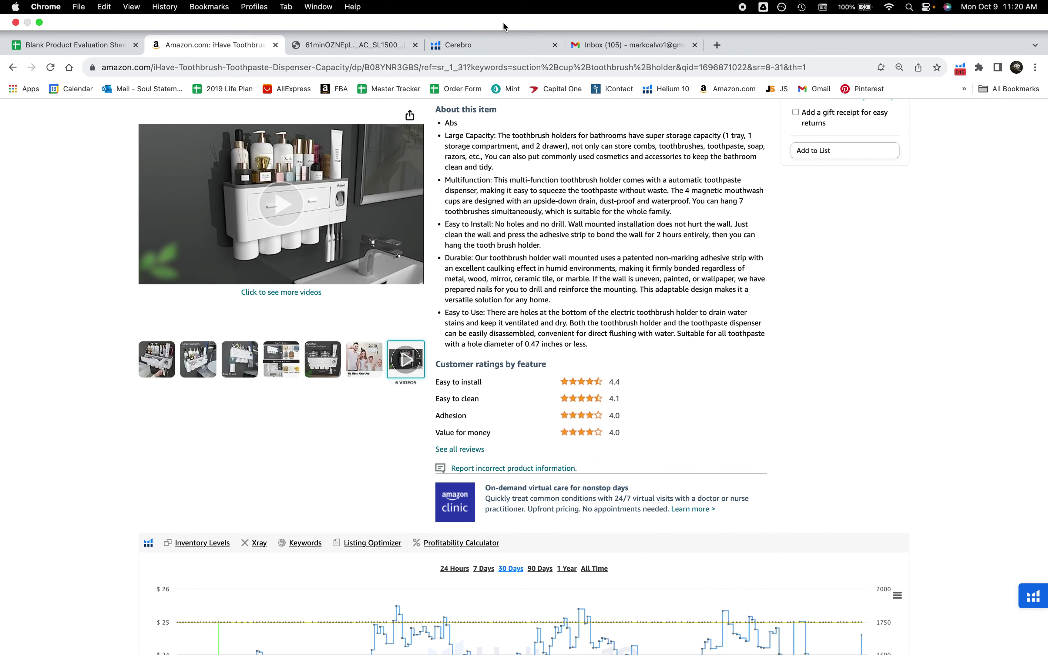
left_click(118, 46)
double_click(171, 258)
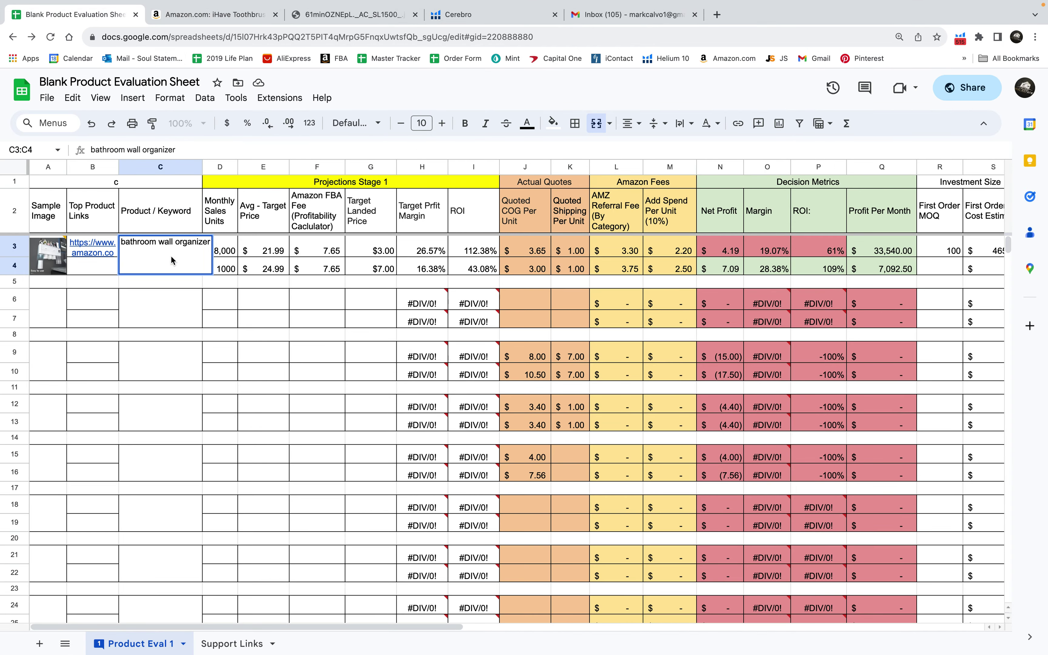
triple_click(151, 239)
key("Right")
key("alt+Return")
key("Escape")
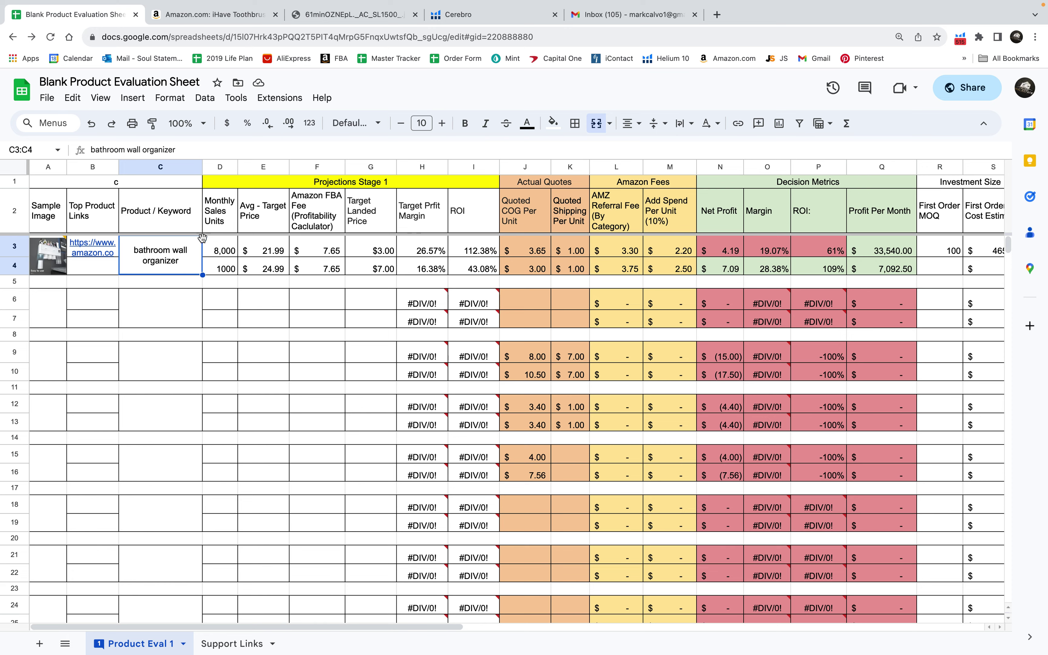
For the Monthly Sales Units in D3, examine the Amazon listing's sales in Helium 10 Xray, including the first product's all-time sales graph.
left_click(221, 250)
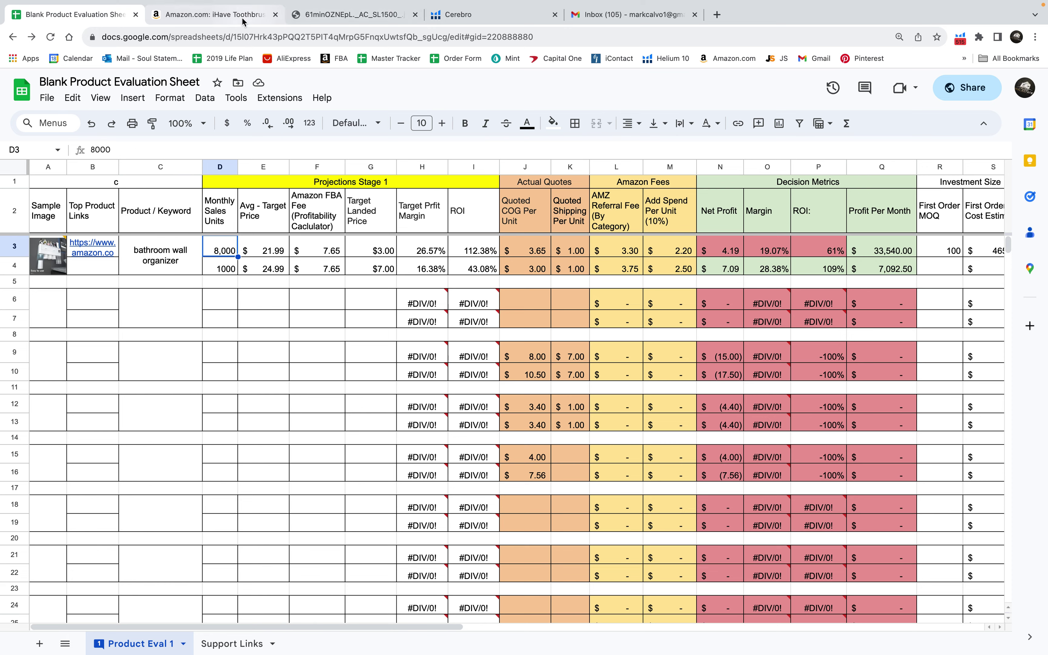
left_click(210, 14)
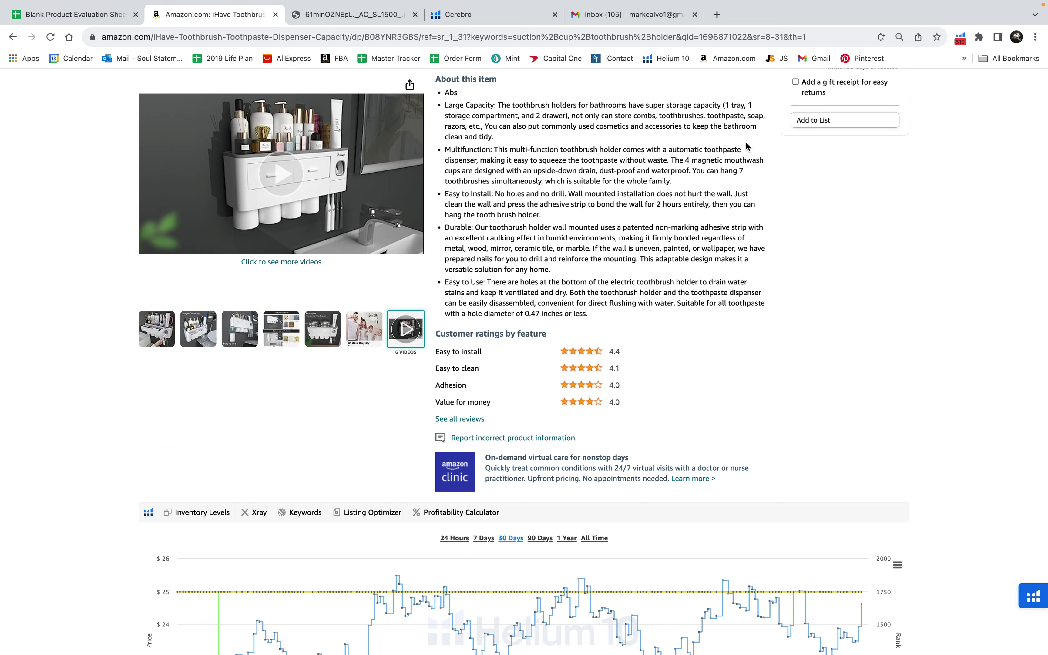
left_click(954, 37)
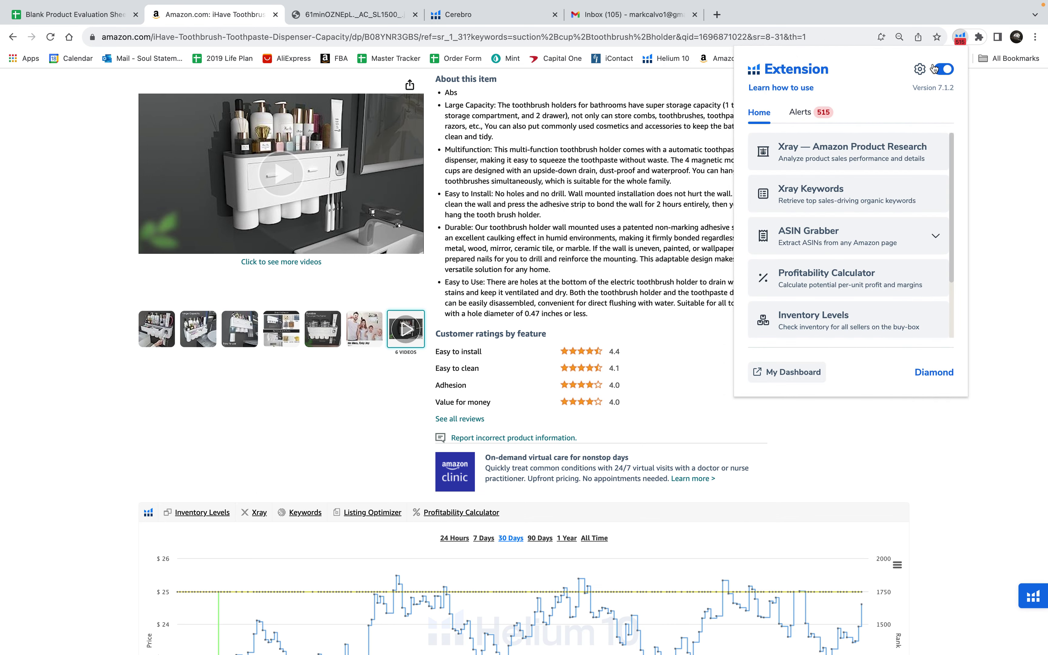
left_click(828, 148)
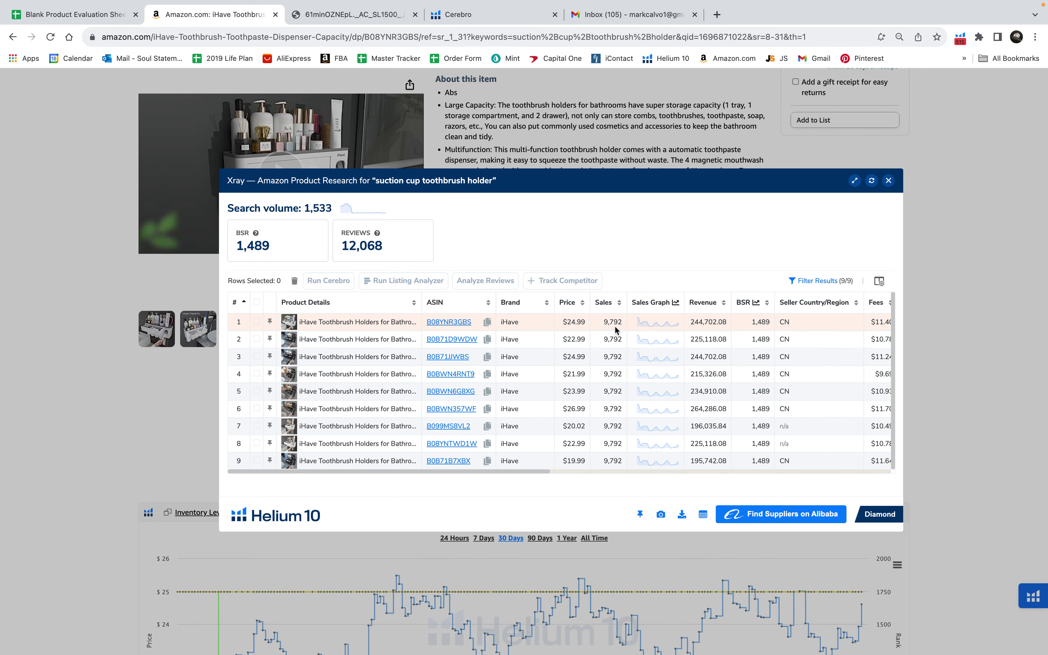
left_click(645, 327)
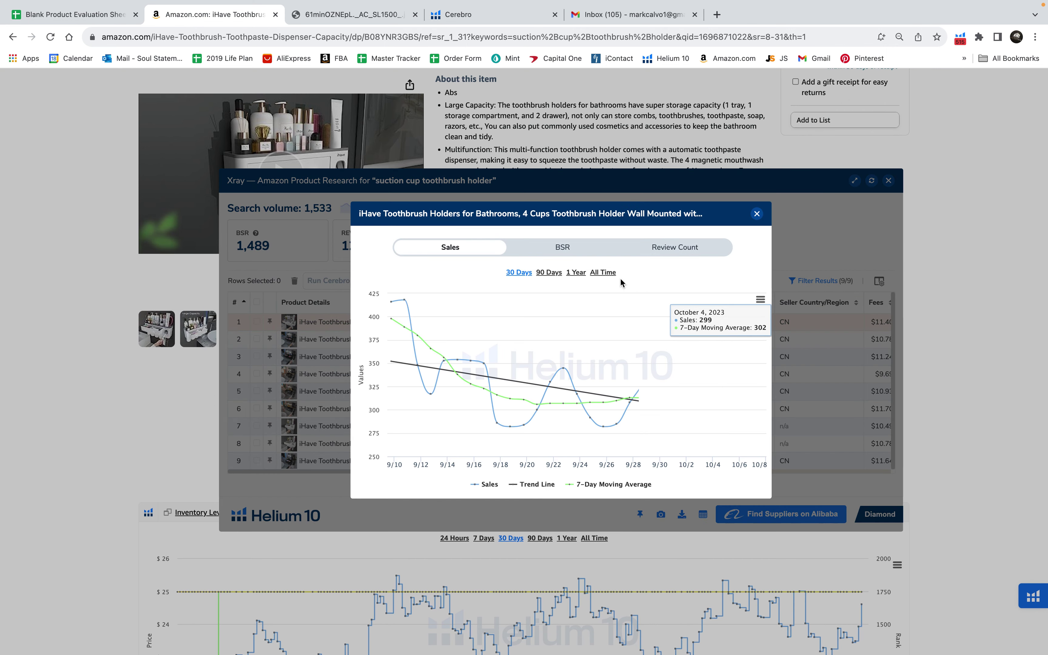
left_click(603, 272)
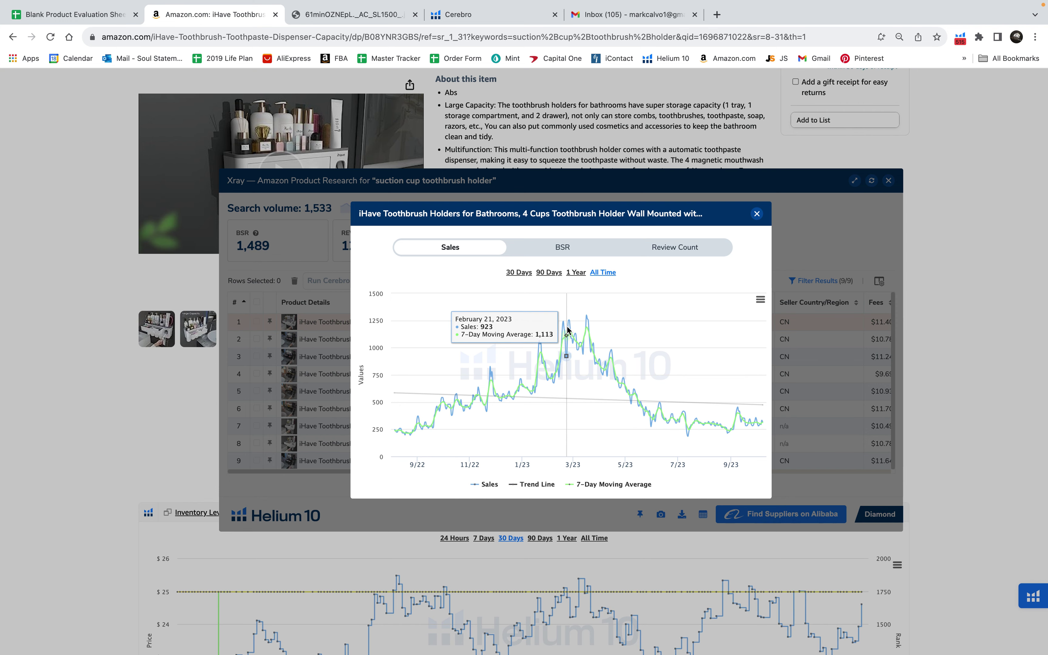
left_click(755, 214)
left_click(888, 181)
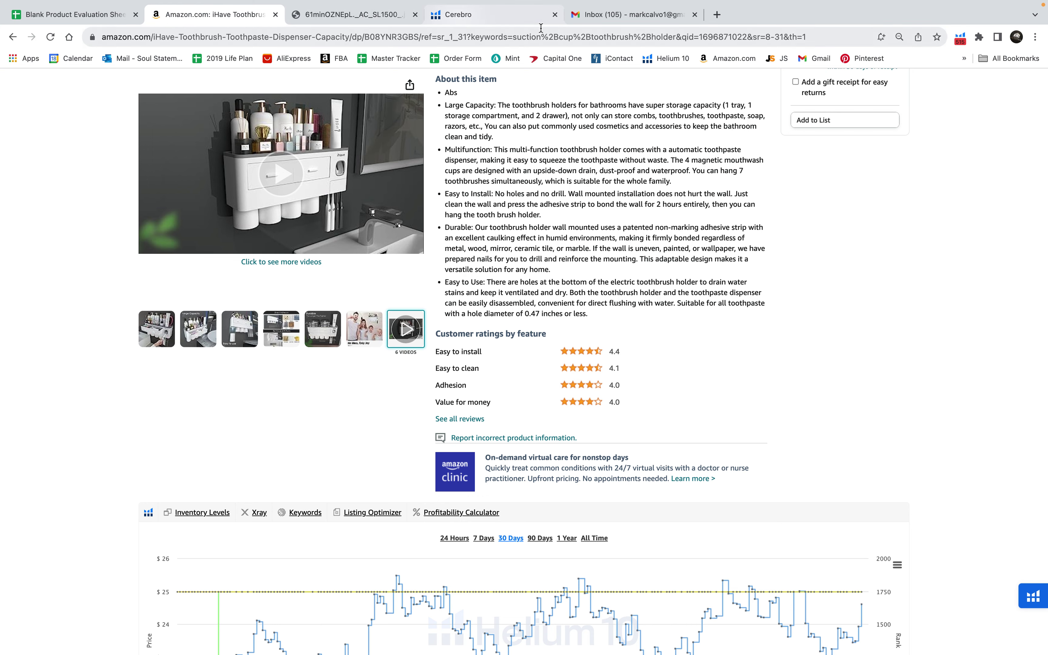
Back in the evaluation sheet, set the Monthly Sales Units in D4 to 15000.
left_click(368, 14)
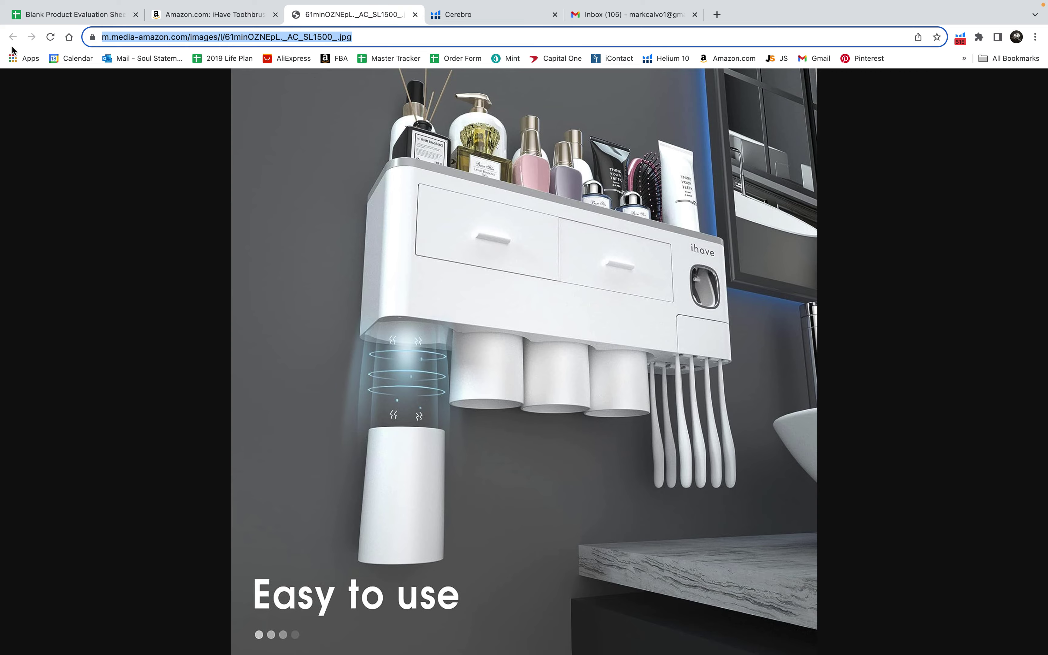
left_click(47, 16)
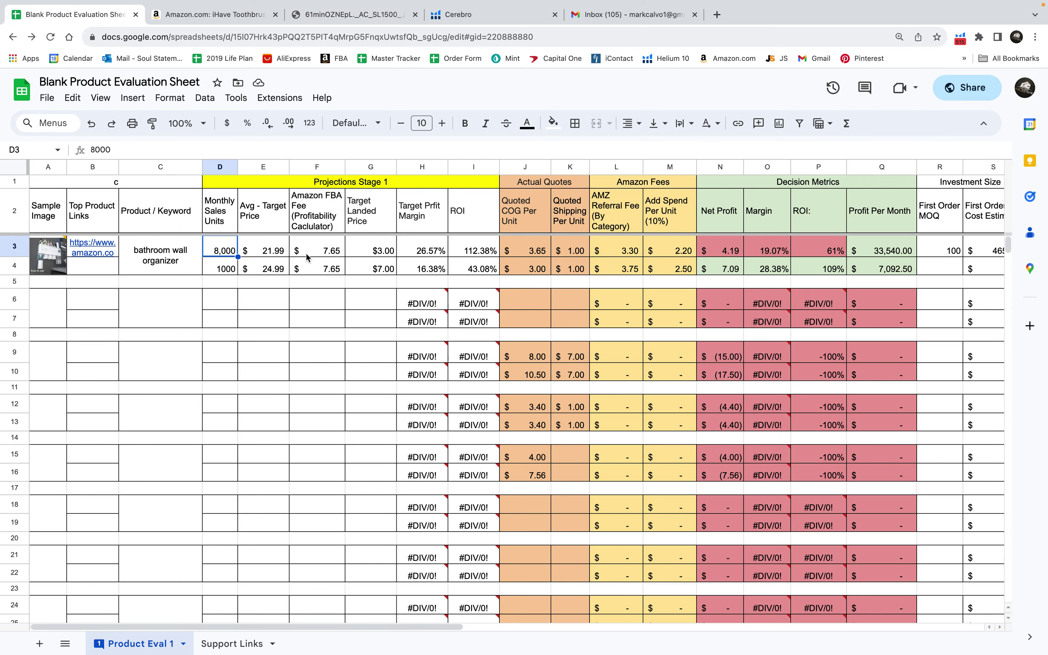
key("Down")
type("1")
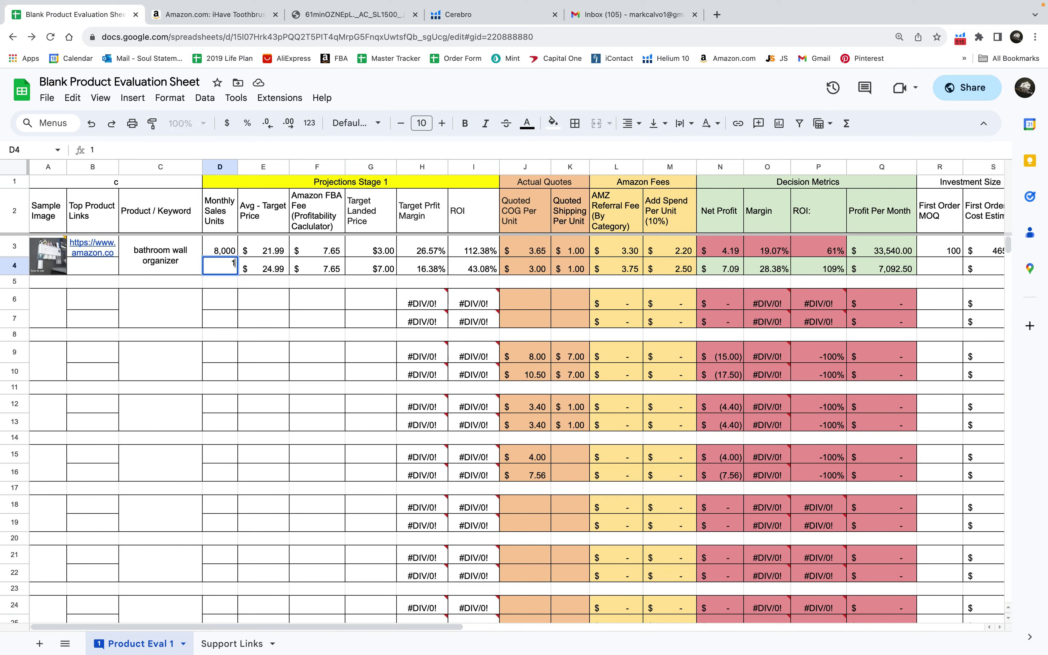
type("5000")
key("Return")
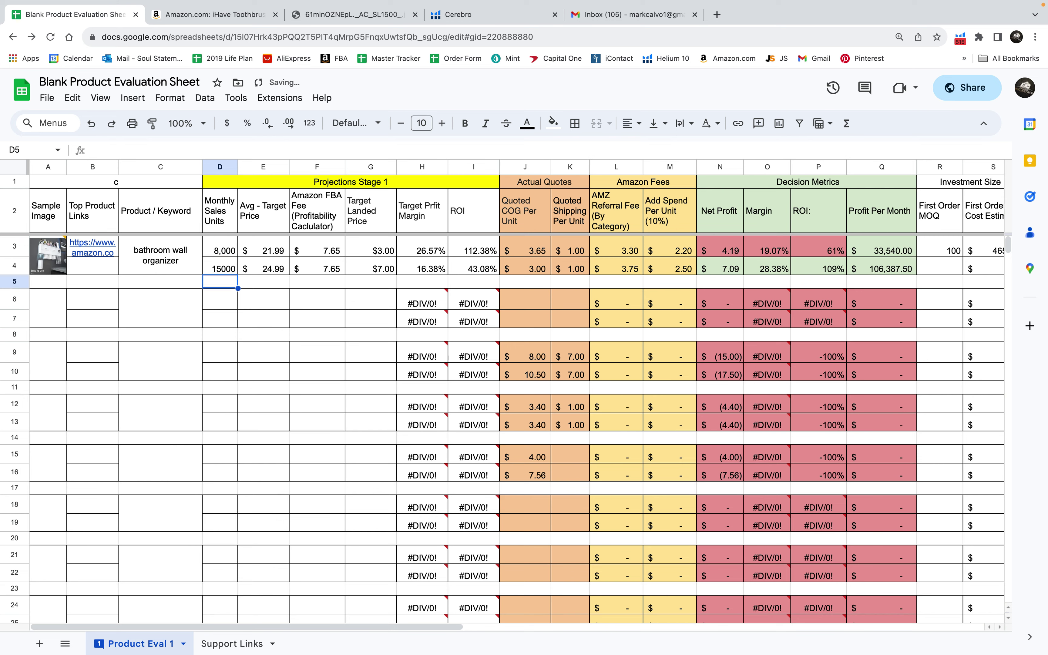
Set the Avg - Target Price in E4 to 27.99 and review it against the price in E3.
key("Up")
key("Right")
key("Up")
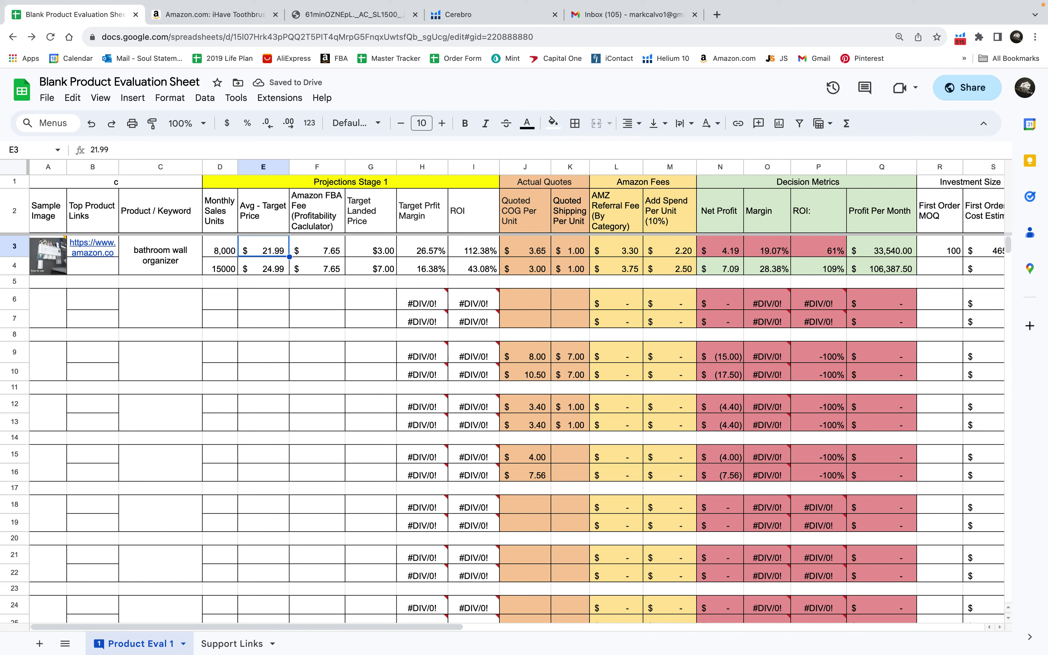
left_click(267, 273)
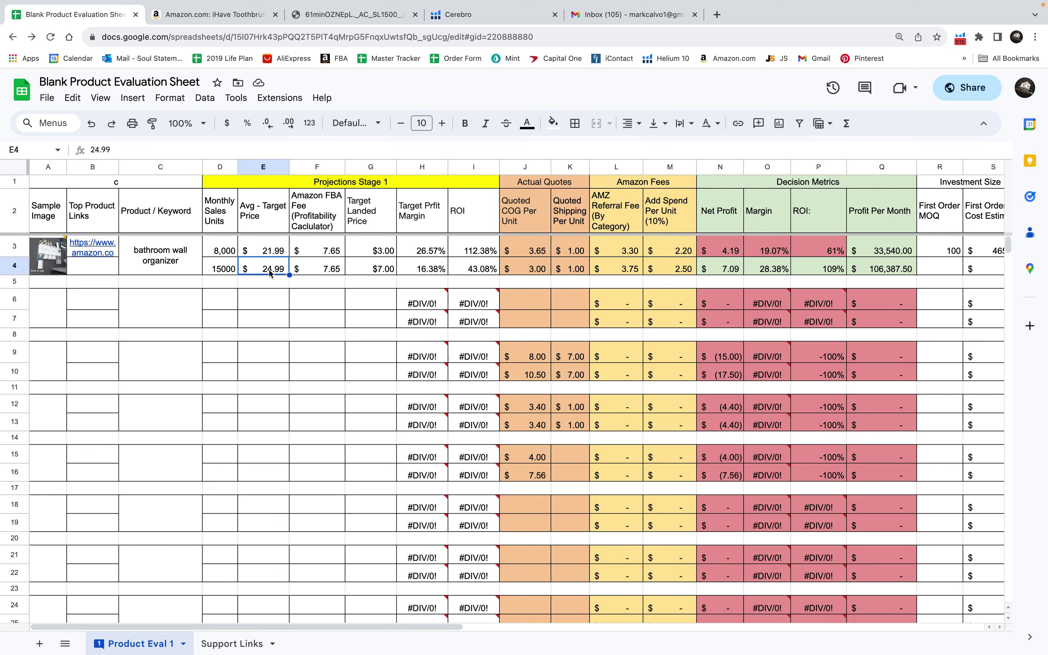
type("27.99")
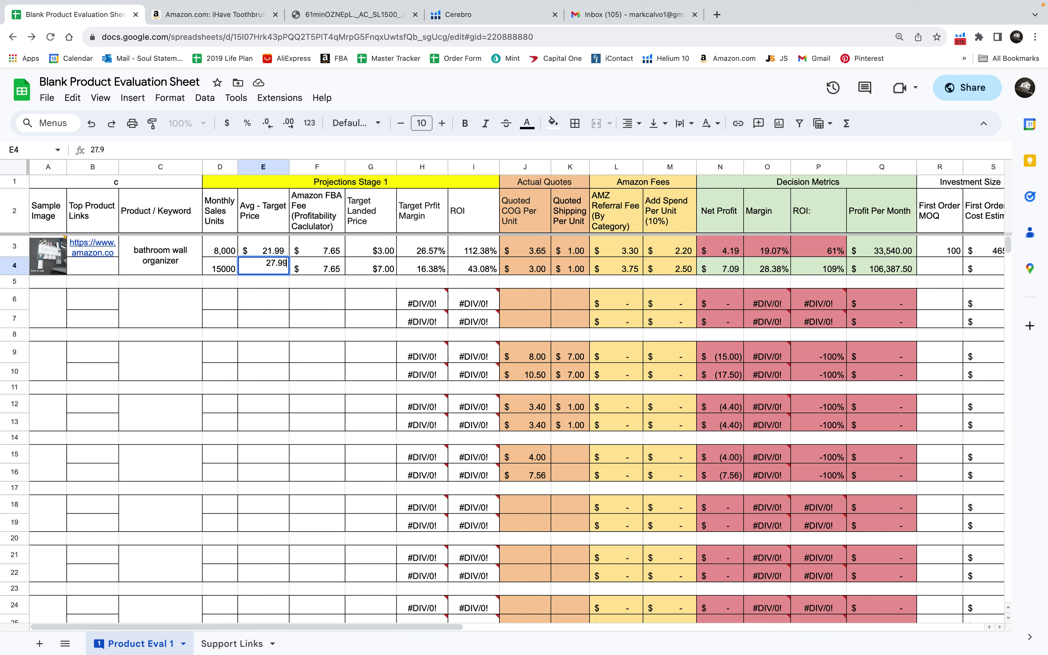
key("Return")
left_click(273, 256)
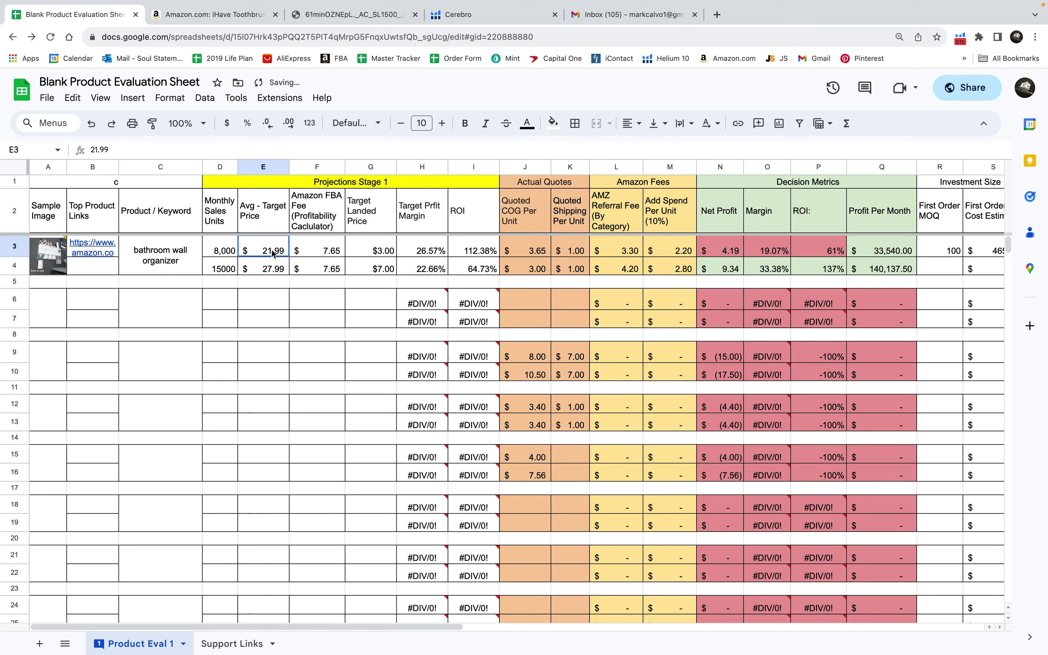
left_click(266, 270)
left_click(268, 253)
Look up the listing's FBA fee in Helium 10's Profitability Calculator and compare it with the Amazon FBA Fee column in the sheet.
left_click(315, 251)
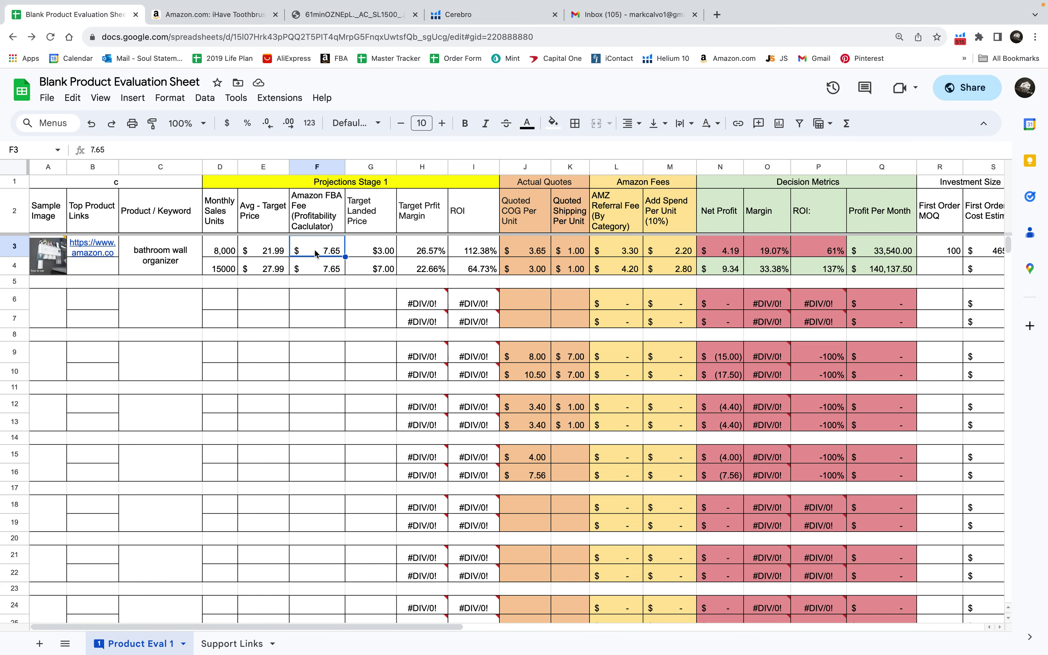
left_click(327, 269)
left_click(323, 243)
left_click(212, 14)
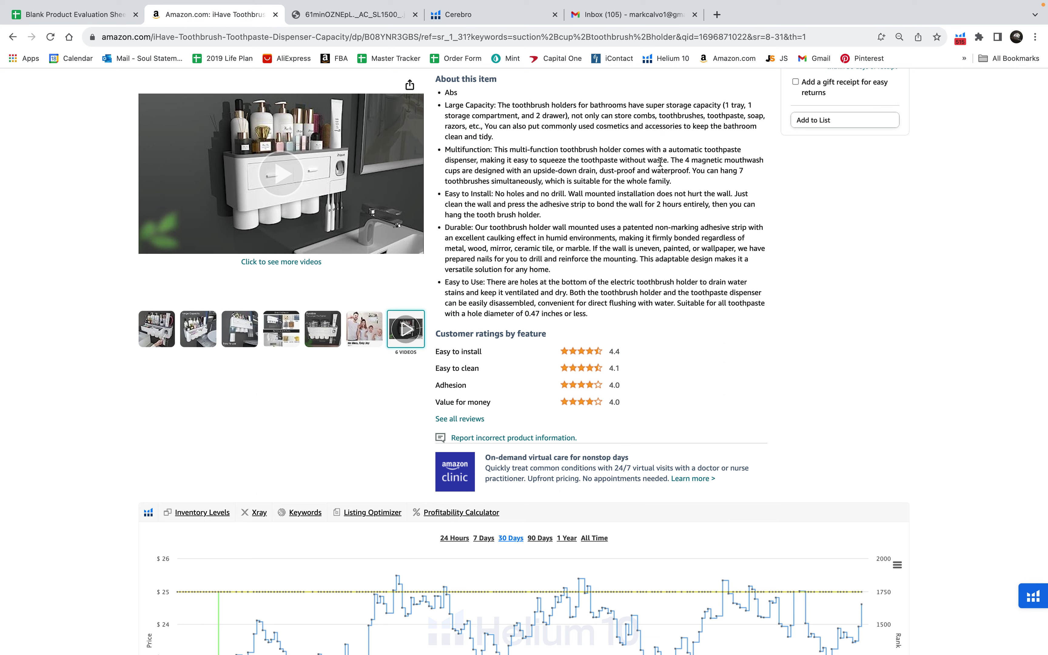
left_click(961, 41)
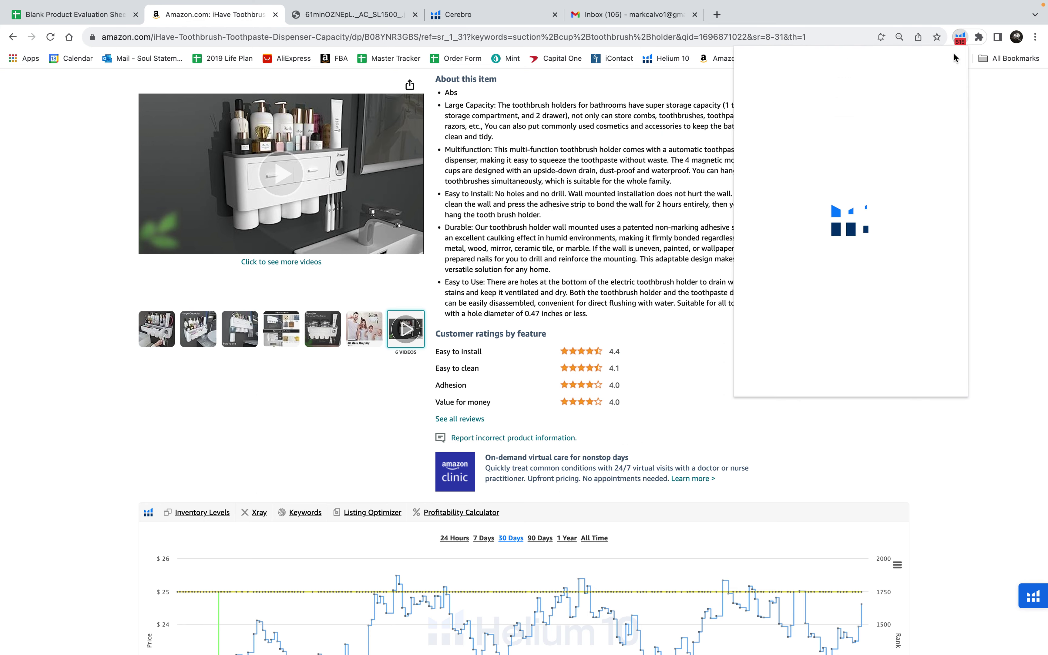
left_click(810, 277)
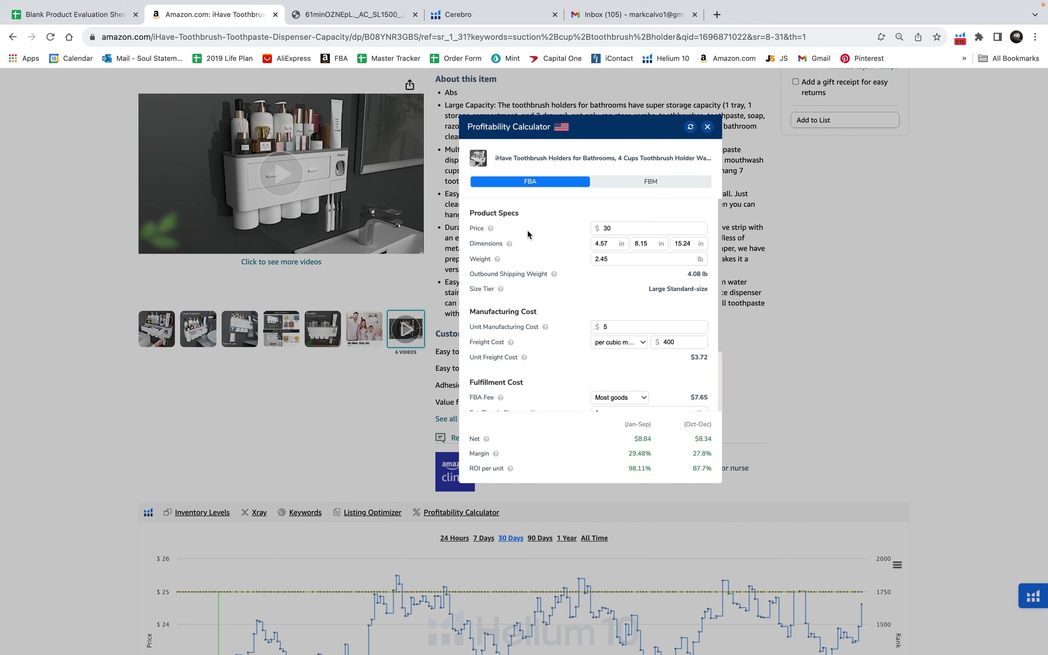
scroll(527, 234, "down", 3)
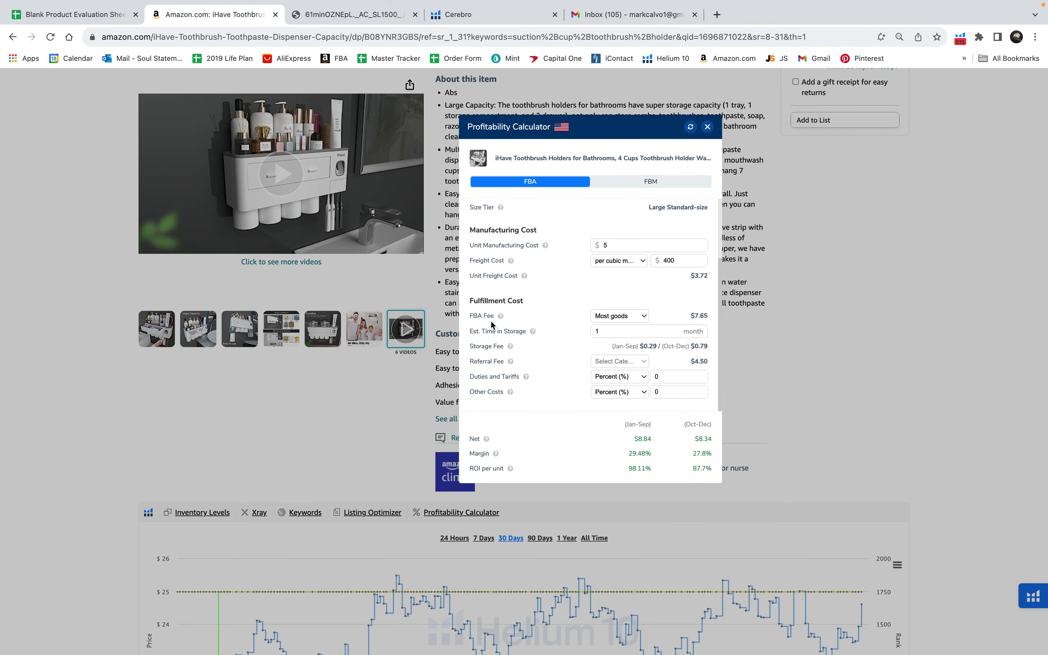
left_click_drag(472, 313, 495, 315)
left_click(699, 315)
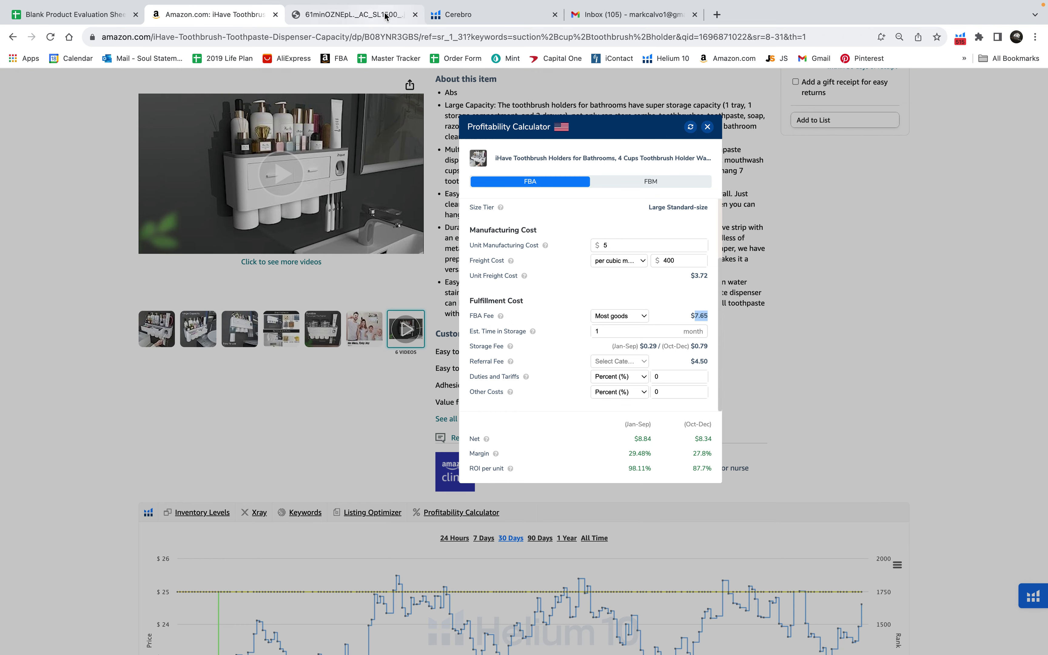
left_click(74, 14)
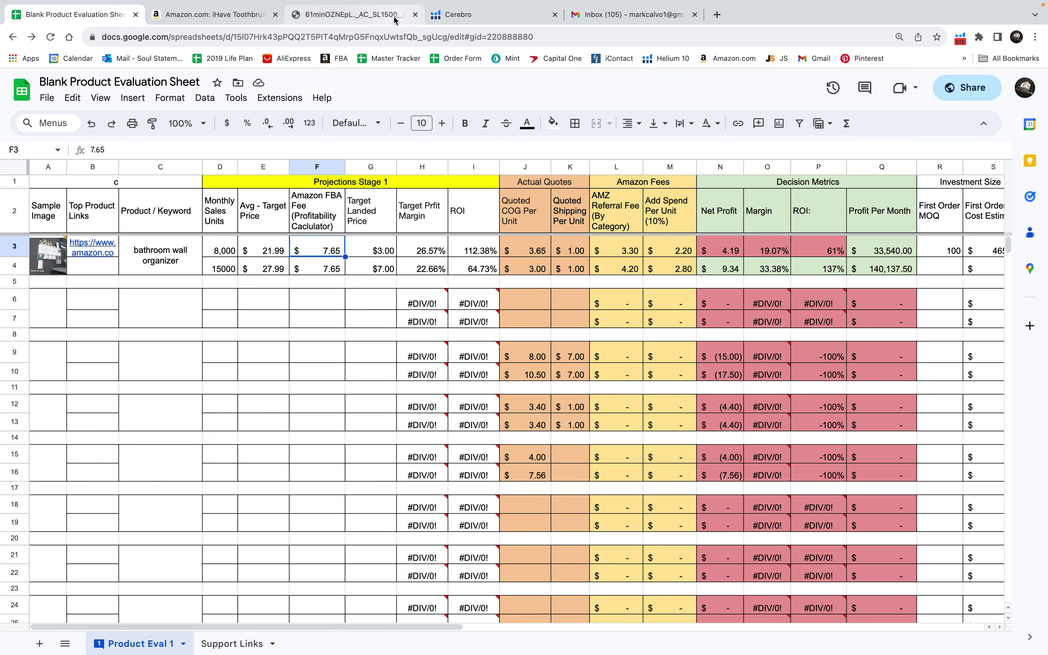
In the listing's Profitability Calculator, set the price to 24.99 and check the FBA fee.
left_click(242, 16)
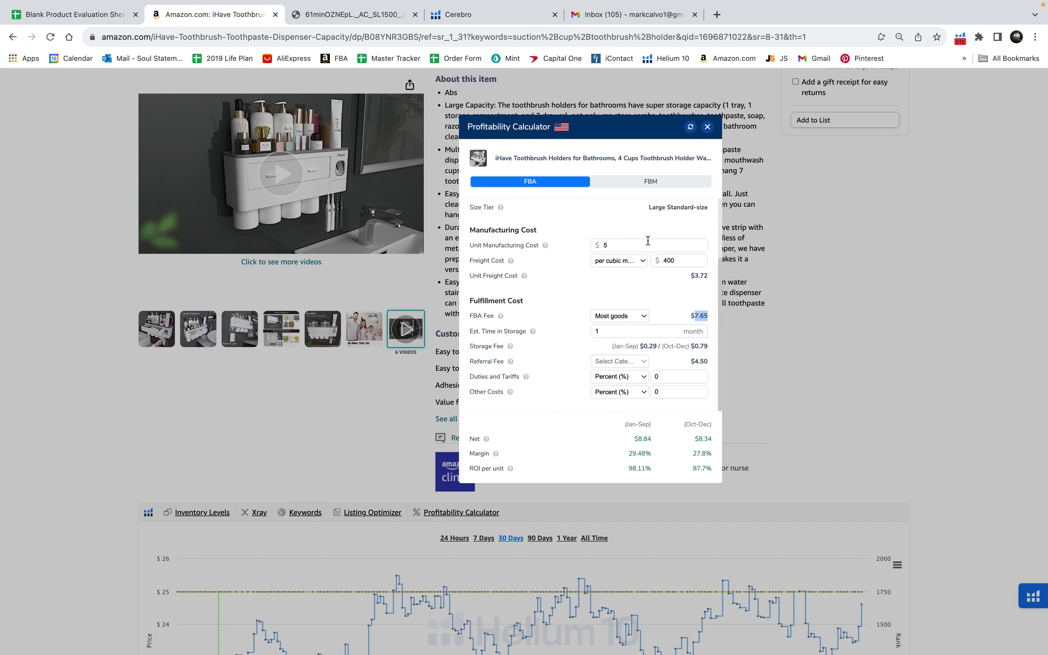
scroll(613, 257, "up", 3)
left_click(619, 227)
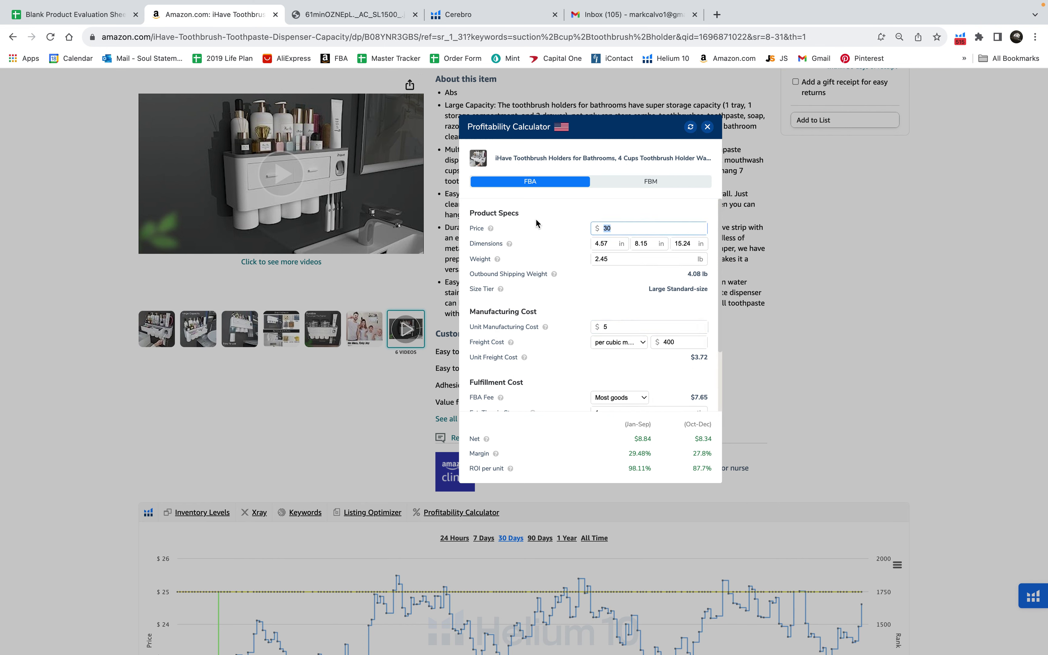
type("24.99")
left_click(690, 376)
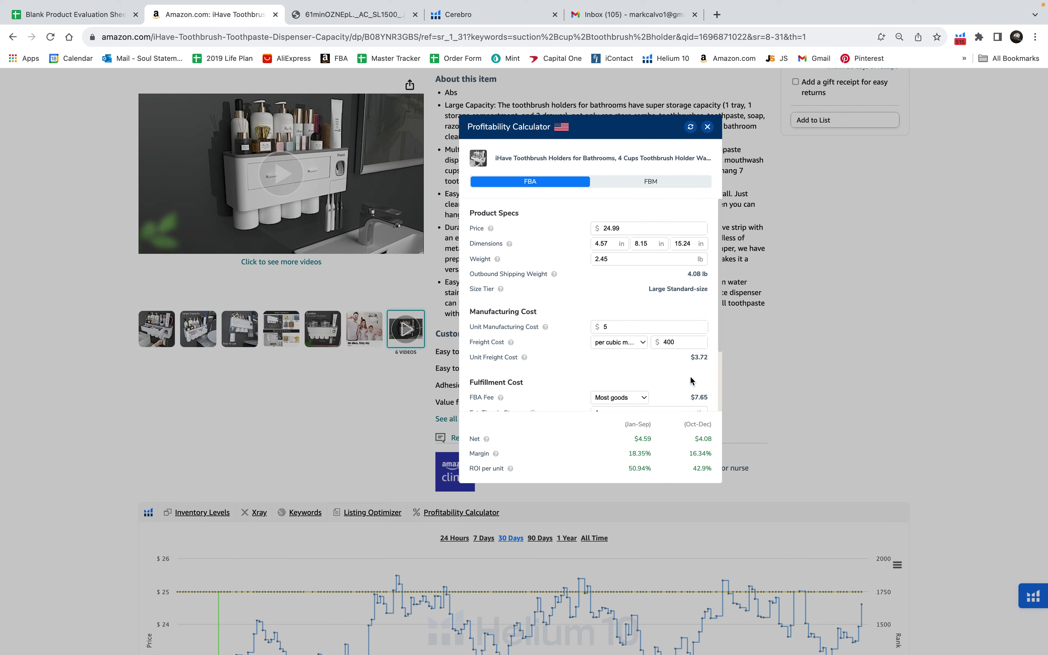
scroll(693, 371, "down", 1)
left_click_drag(691, 379, 708, 379)
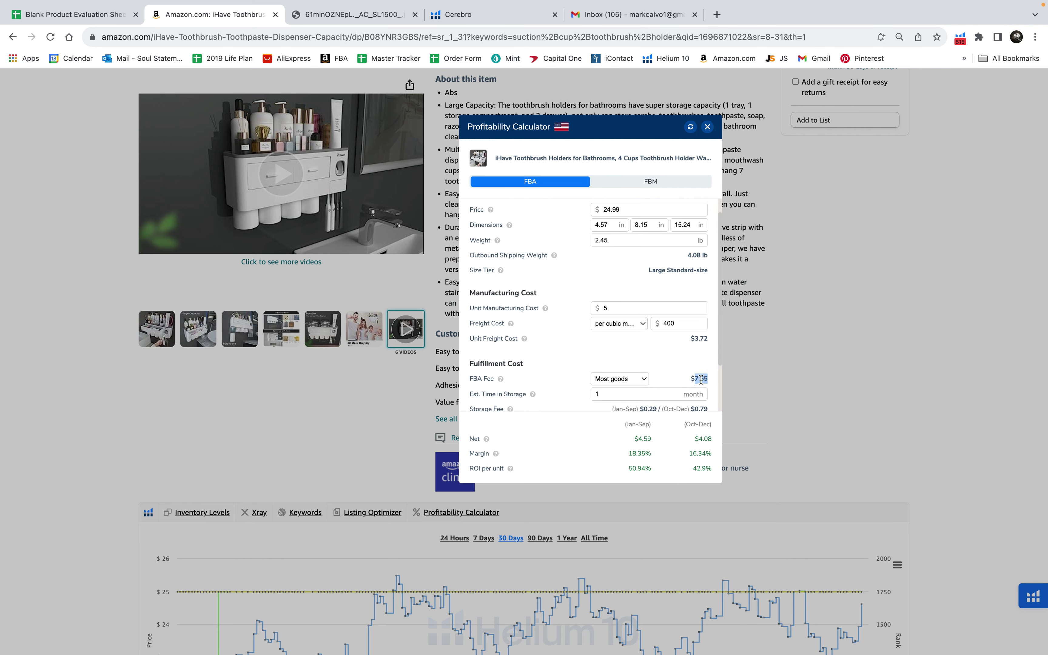
Set the Profitability Calculator price to 60 and examine the FBA fee and the other costs.
left_click(604, 209)
double_click(652, 212)
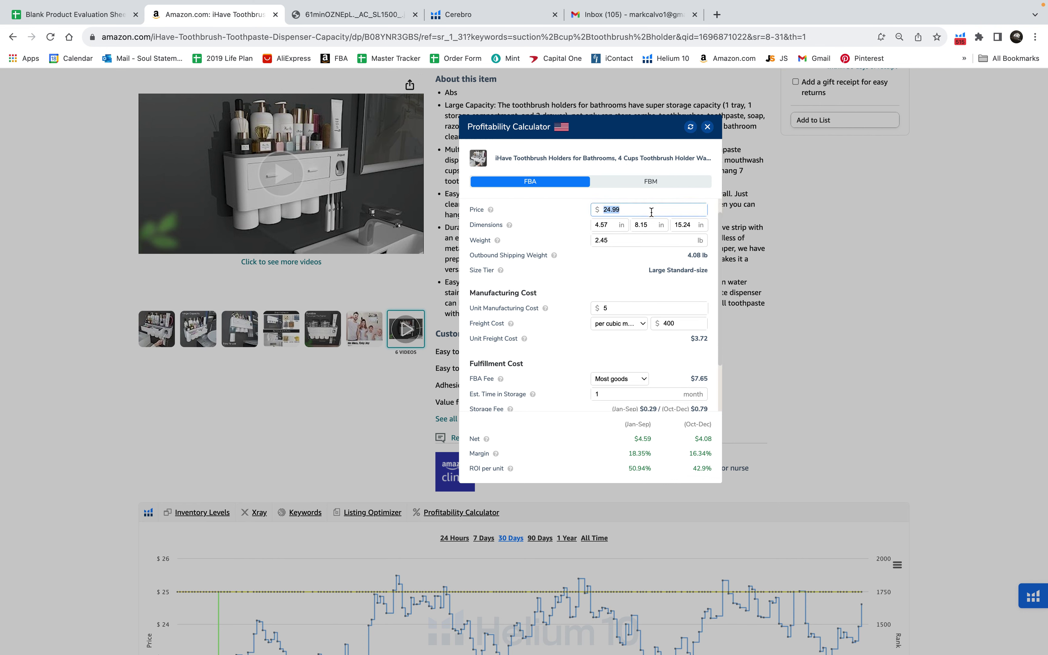
type("60")
left_click(667, 402)
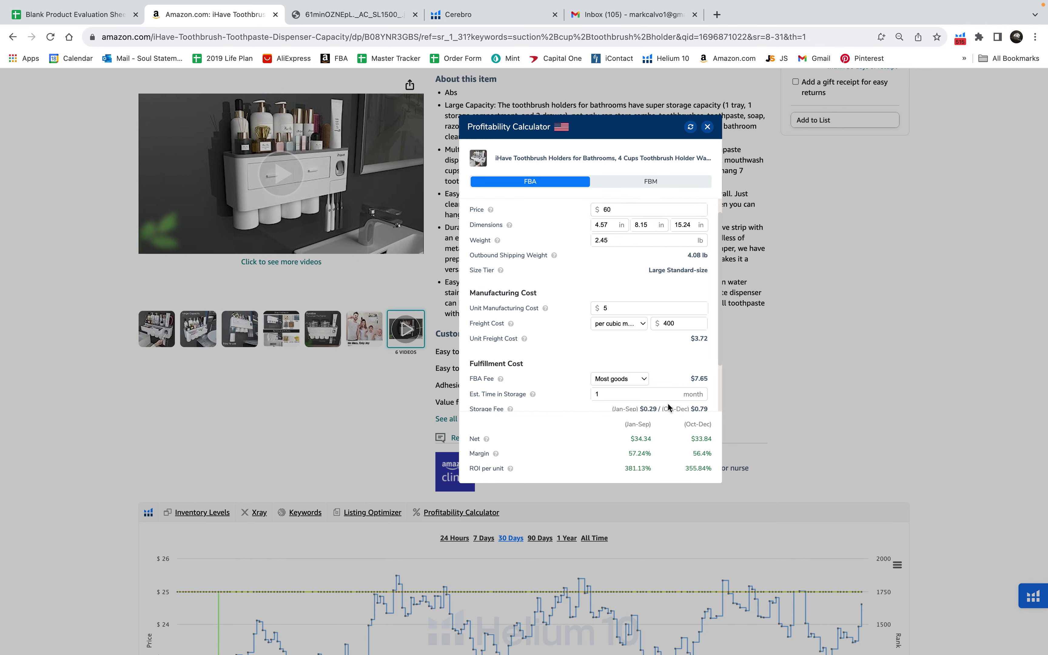
triple_click(700, 378)
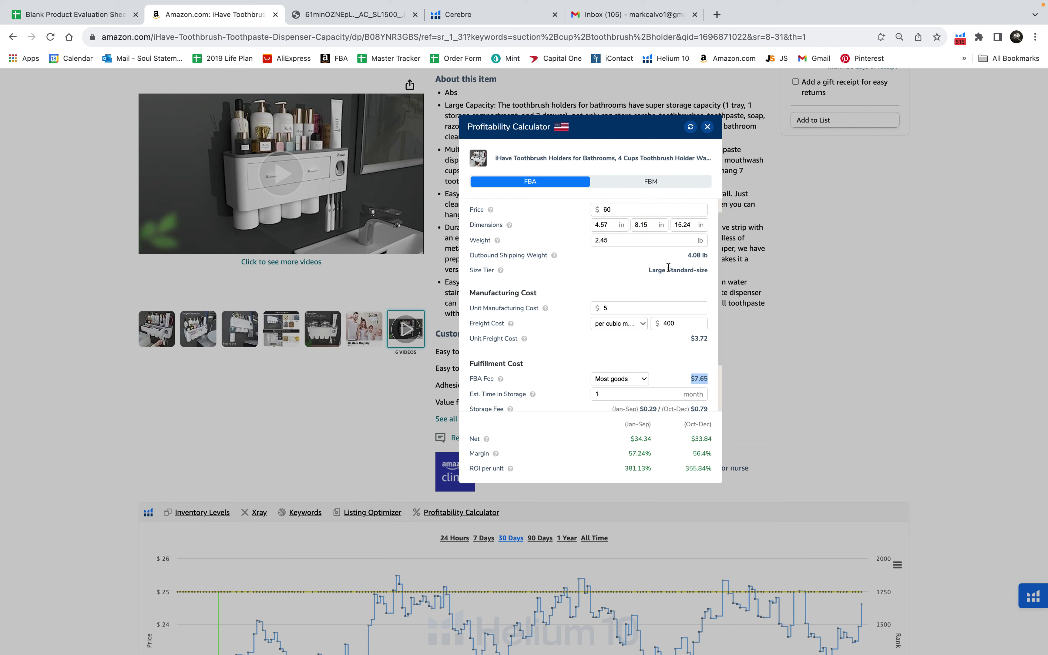
double_click(622, 208)
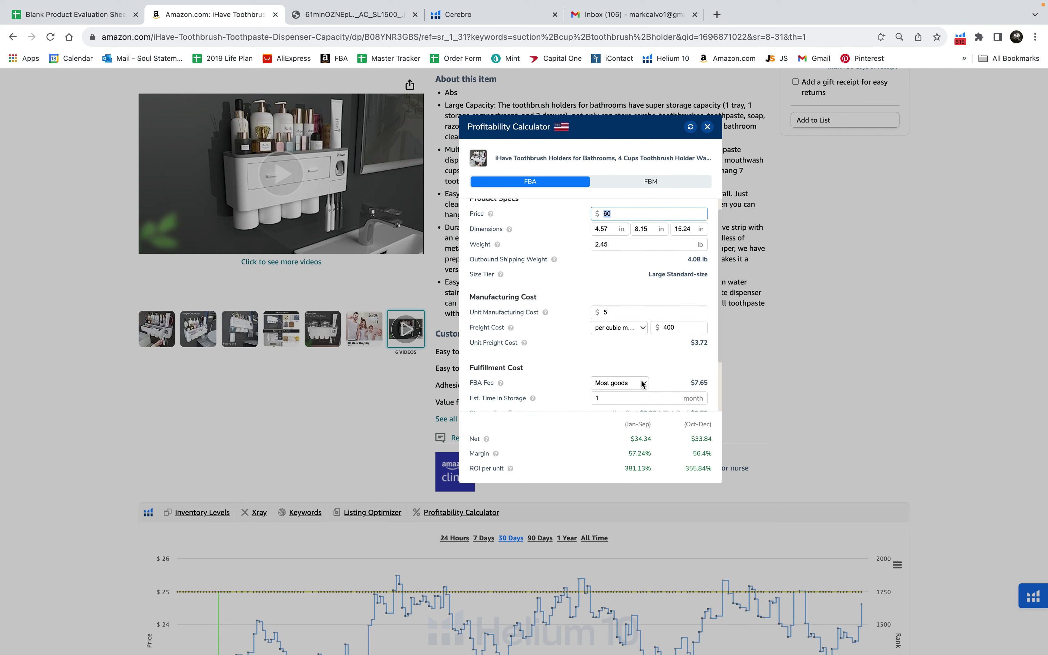
scroll(648, 378, "down", 1)
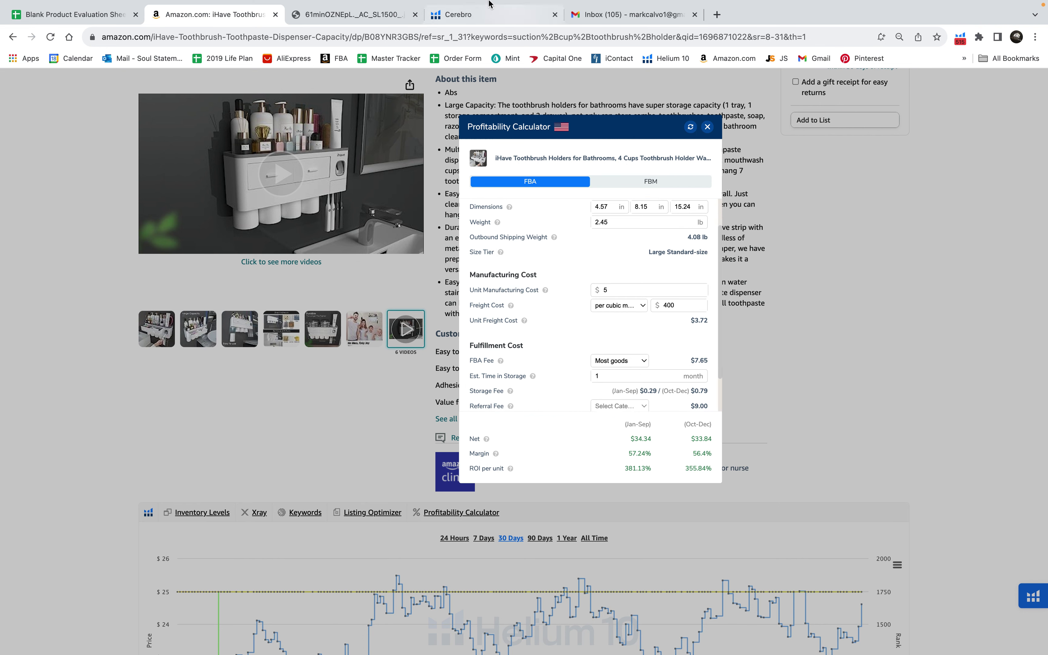
scroll(622, 313, "up", 3)
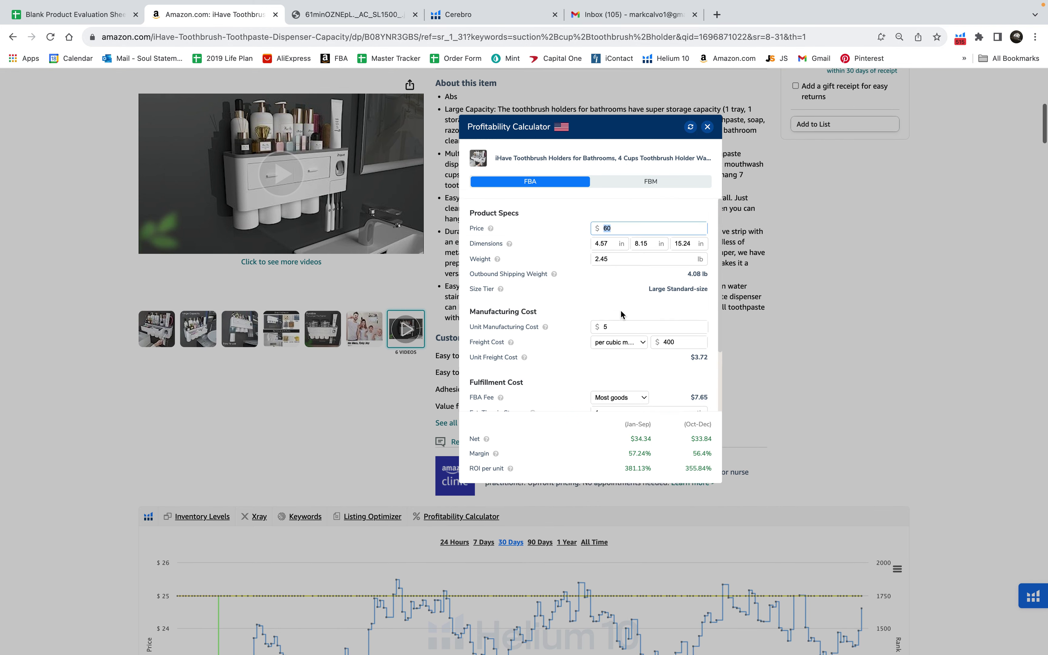
Check the FBA fee in the listing's Profitability Calculator and review the Target Landed Price in G3 of the evaluation sheet.
triple_click(702, 397)
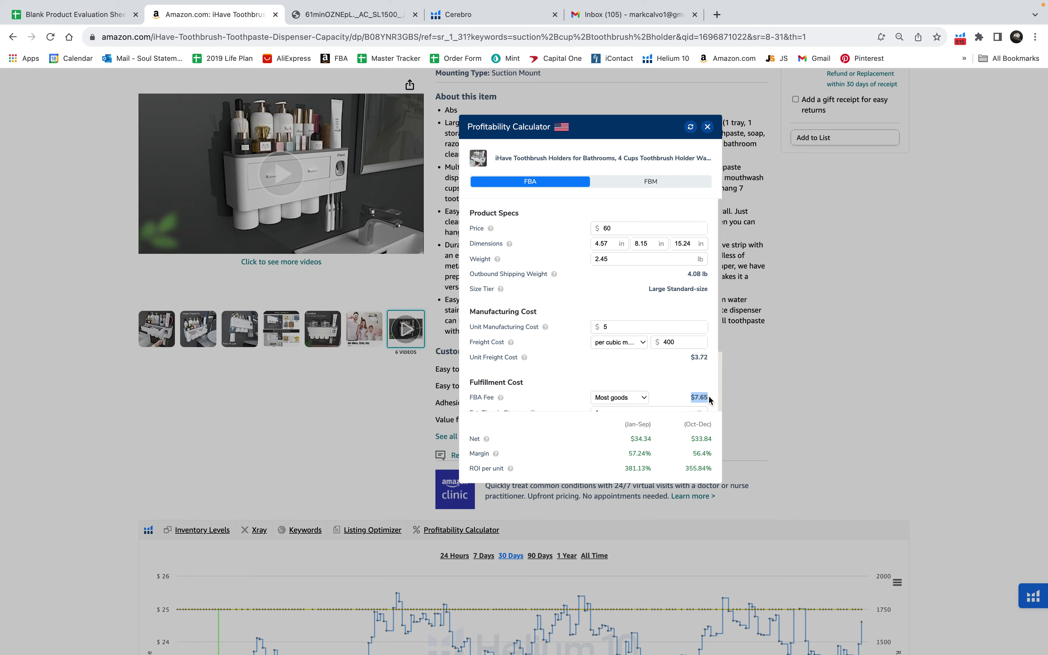
left_click(352, 14)
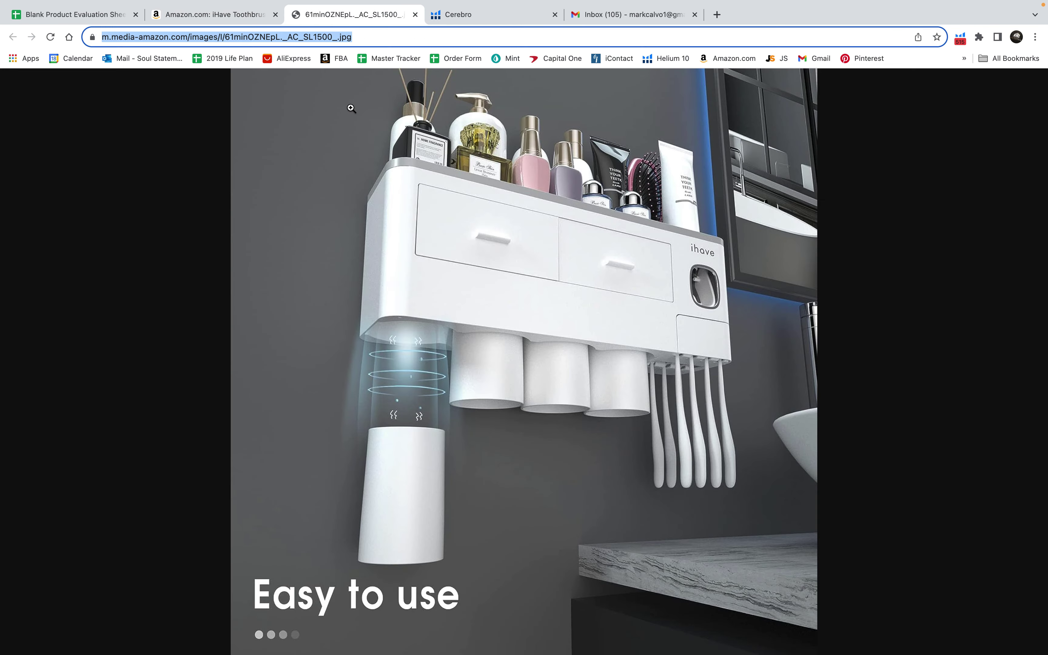
left_click(197, 14)
left_click(119, 21)
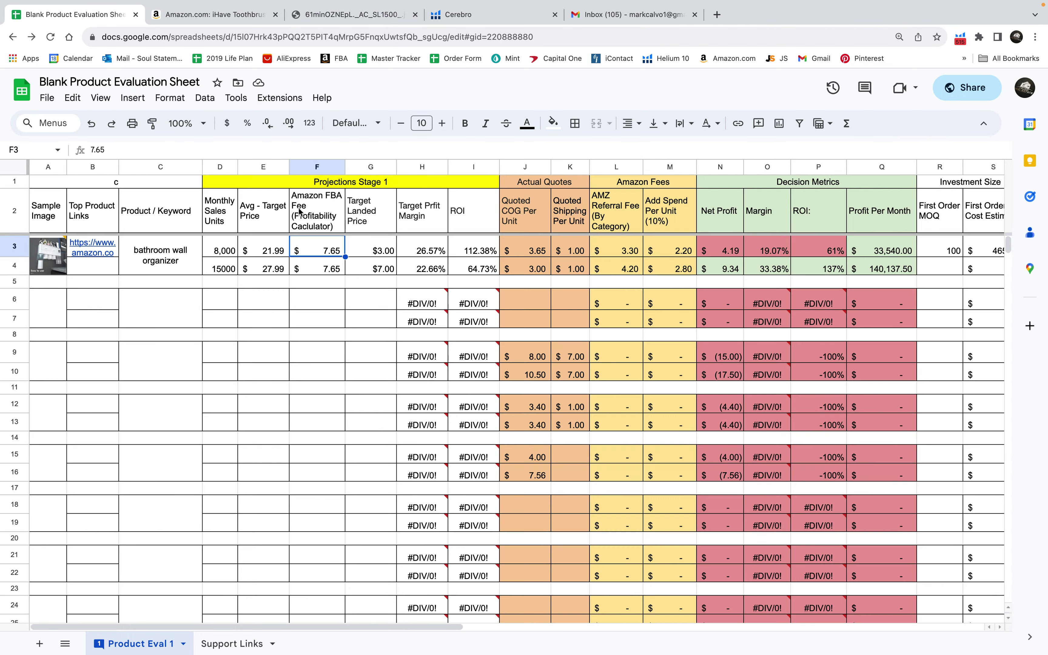
left_click(381, 253)
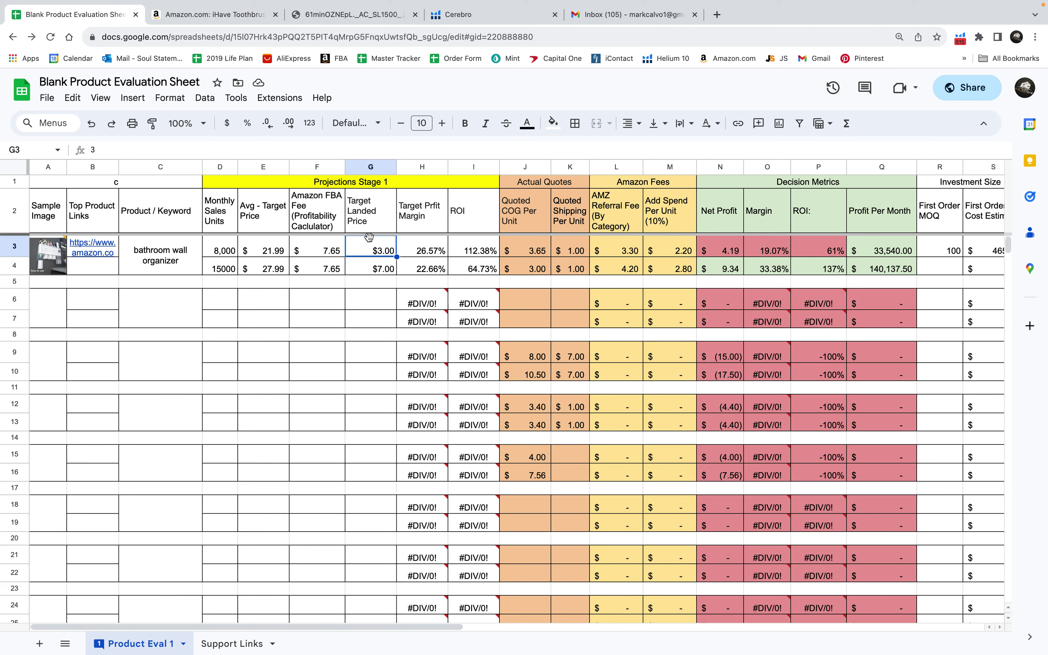
Return to the listing's Profitability Calculator, set the price to 24.99 and check the October–December ROI and margin.
left_click(470, 16)
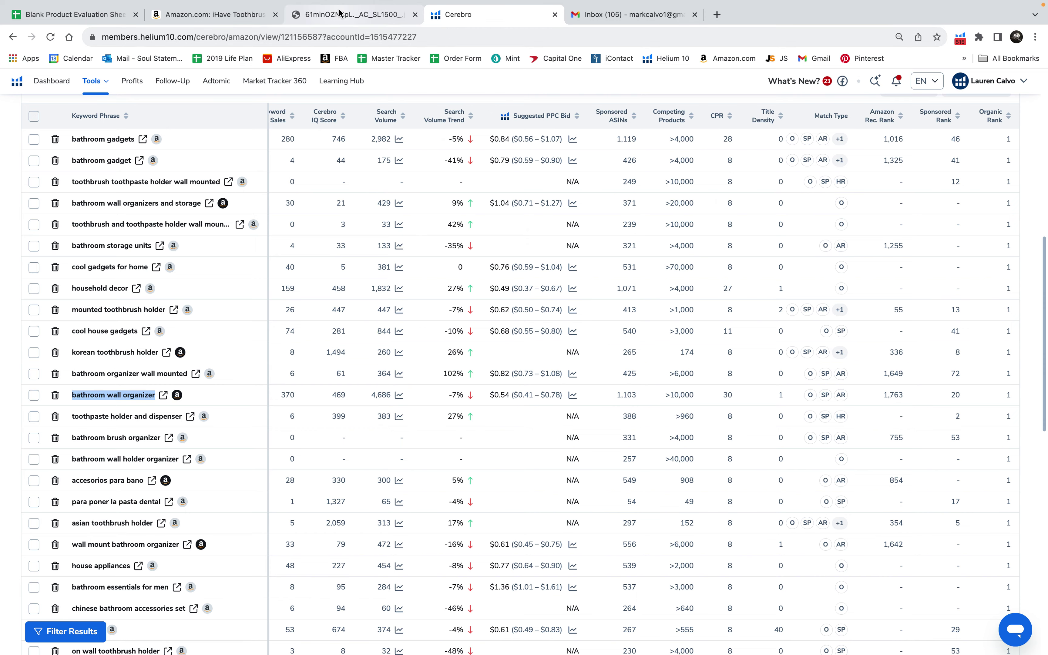
left_click(346, 15)
left_click(217, 17)
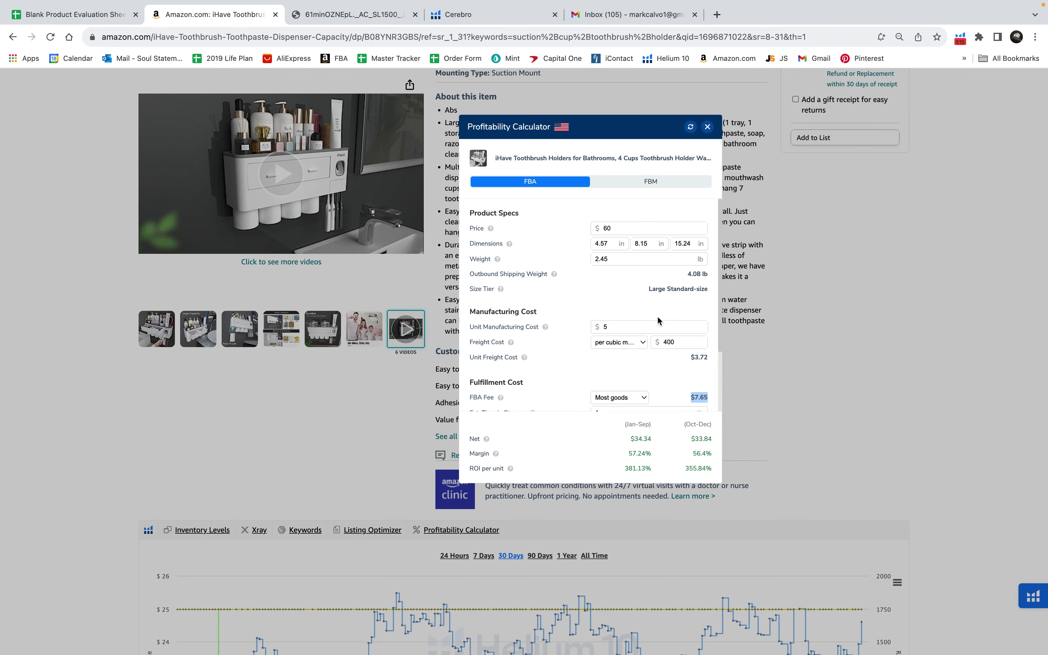
double_click(600, 328)
double_click(692, 467)
left_click(606, 228)
type("24.99")
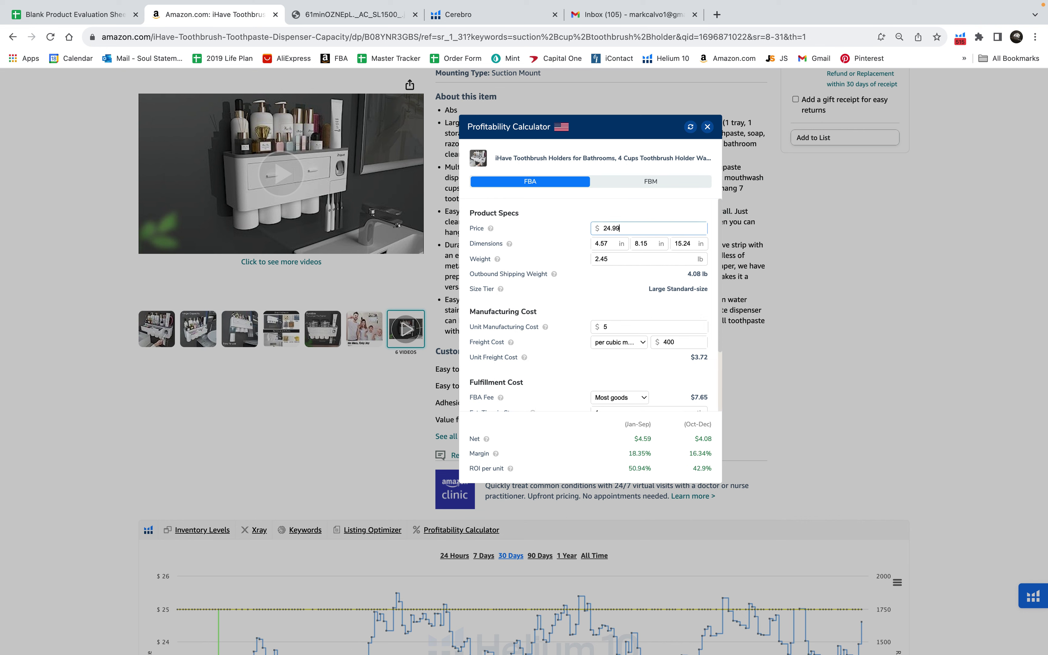
key("Tab")
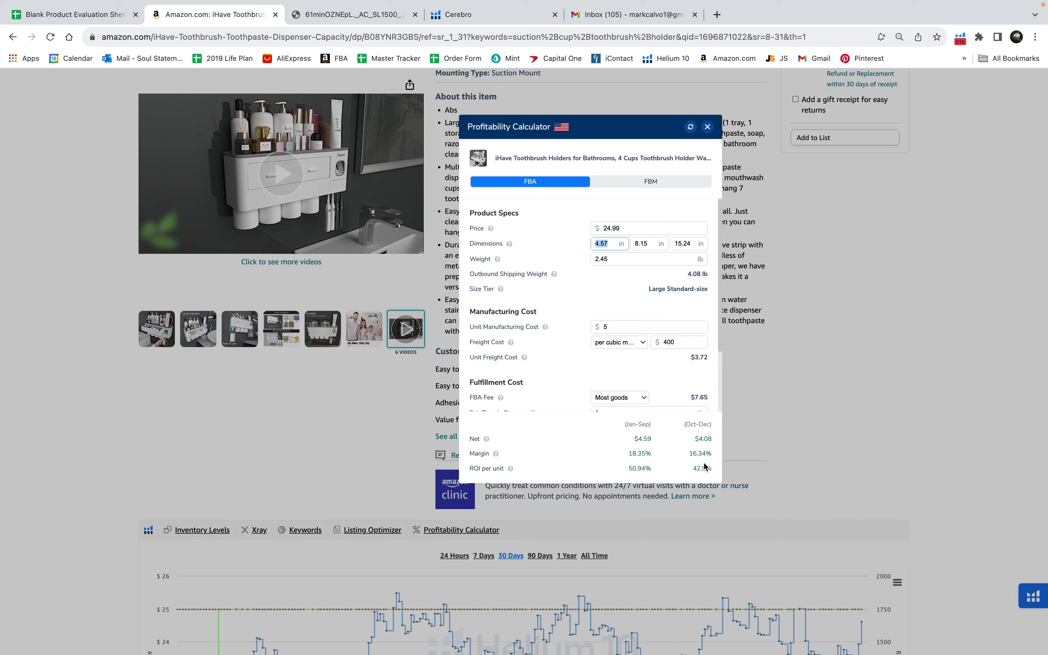
double_click(703, 469)
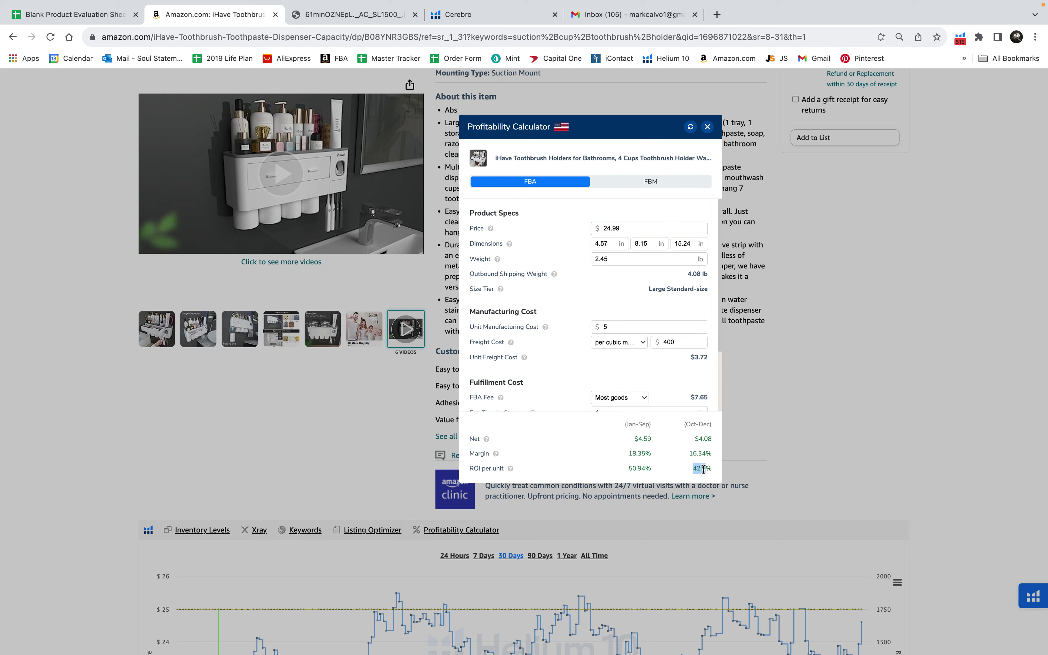
double_click(698, 453)
Set the Profitability Calculator's Unit Manufacturing Cost to 3 and return to the product evaluation sheet.
double_click(619, 327)
type("3")
left_click(366, 14)
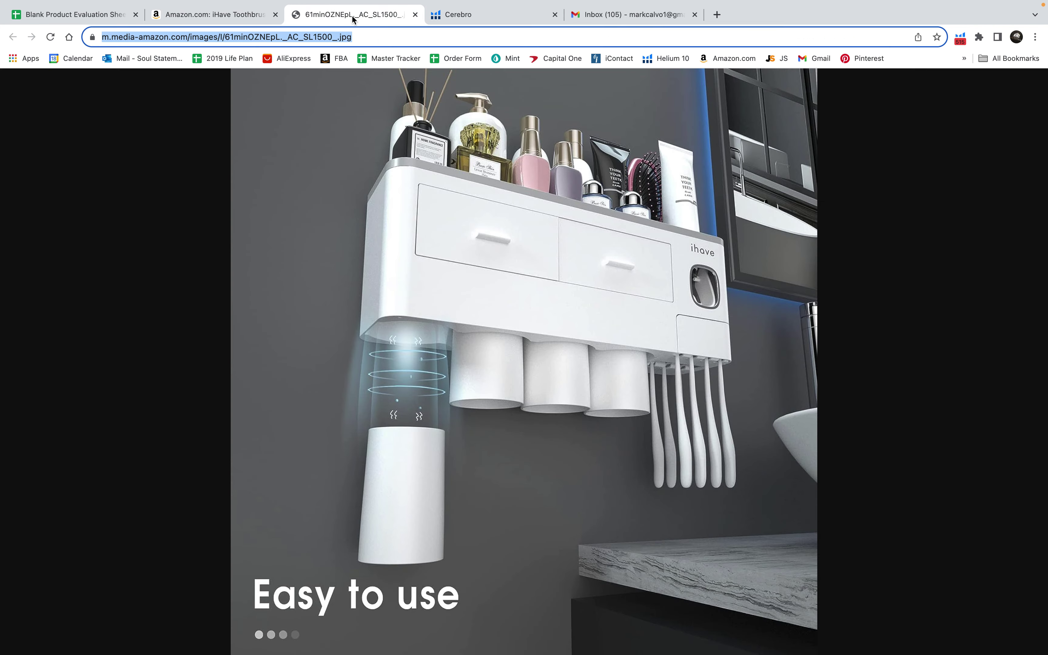
left_click(212, 18)
left_click(108, 16)
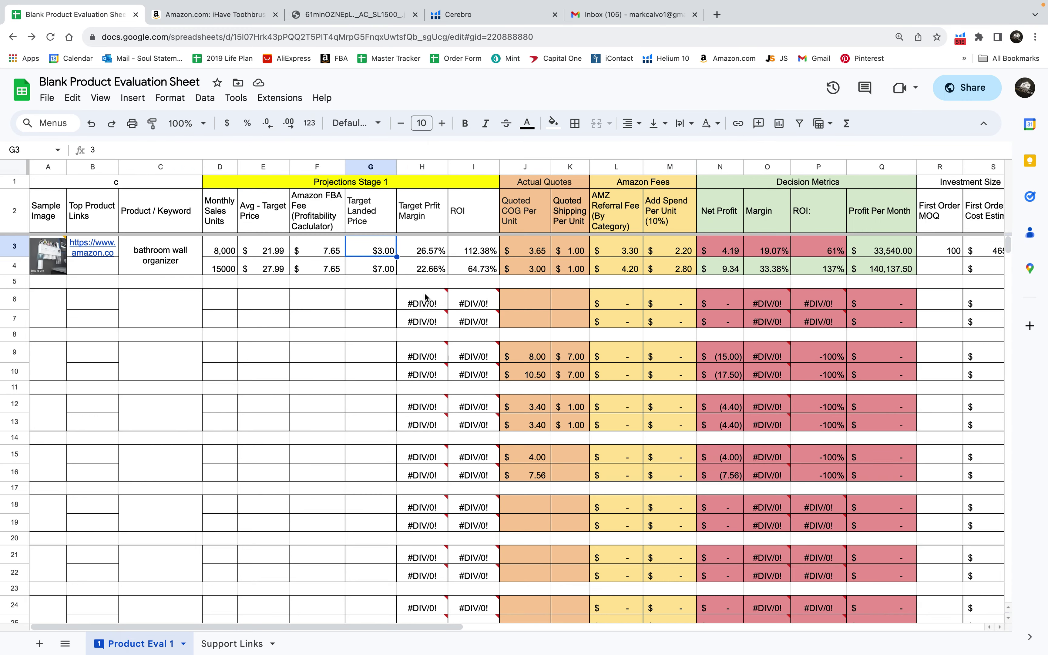
Review the FBA fee in F3, the projected margins and ROI in H3:I4, and the target landed prices in G3 and G4.
left_click(315, 251)
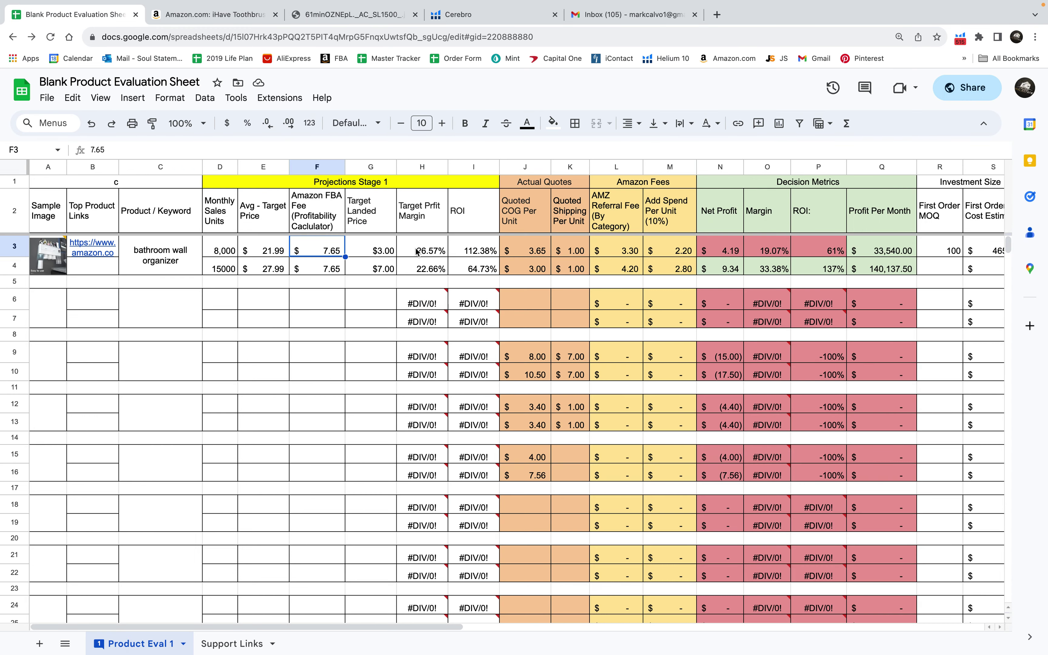
left_click(427, 253)
left_click(478, 271, "shift")
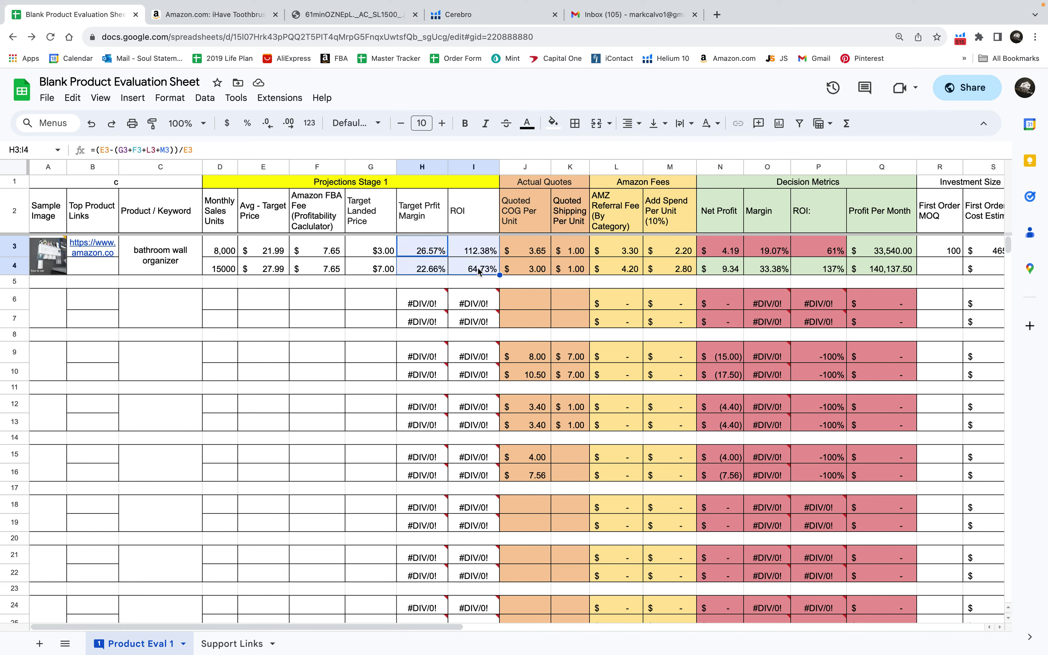
left_click(369, 249)
left_click(366, 271)
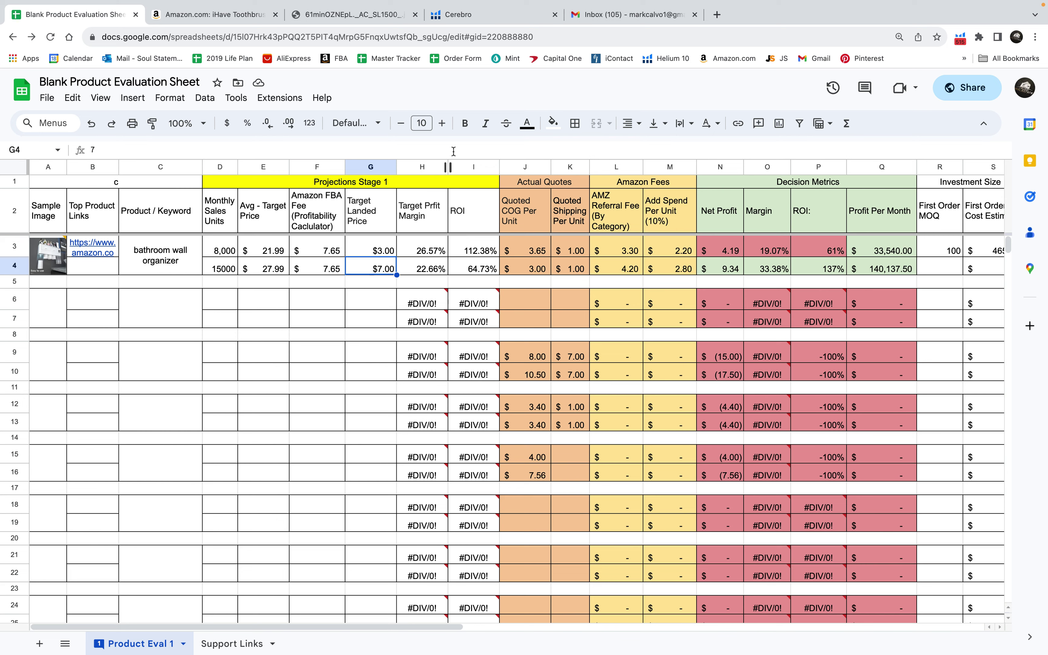
Examine the target profit margin formulas in H3 and H4 and the ROI formula in I3 without changing them.
left_click(436, 213)
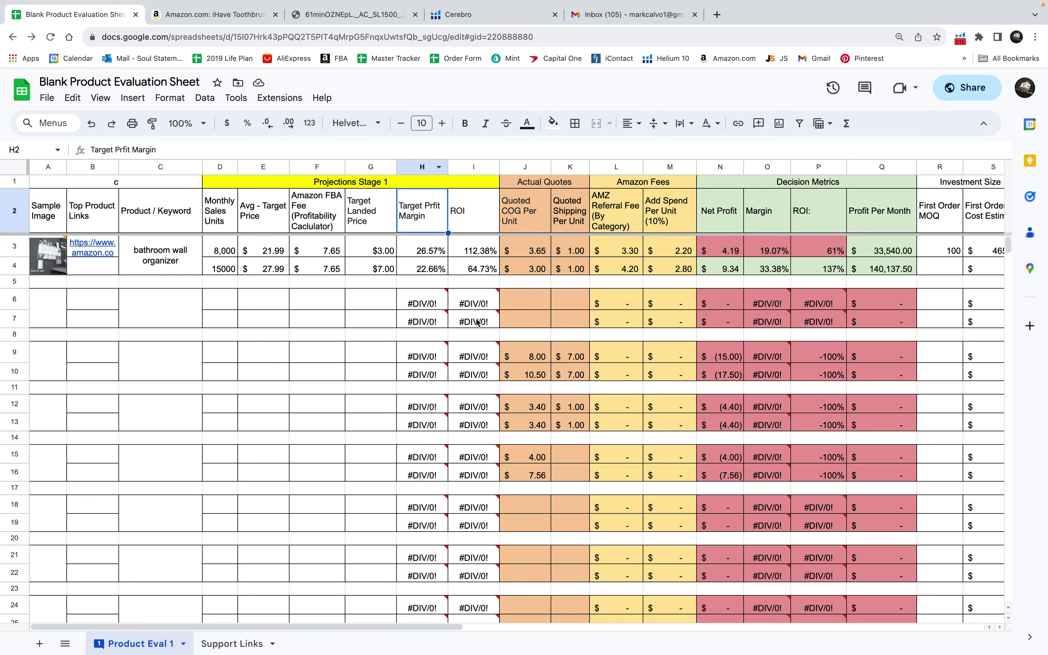
left_click(427, 249)
left_click(427, 268)
left_click(422, 249)
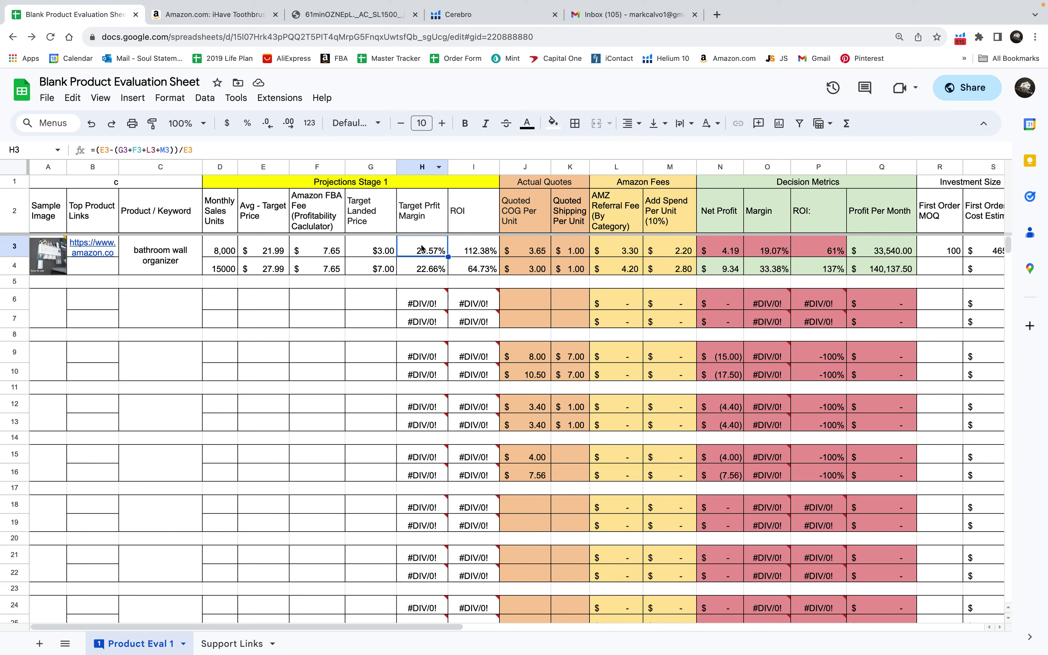
double_click(422, 249)
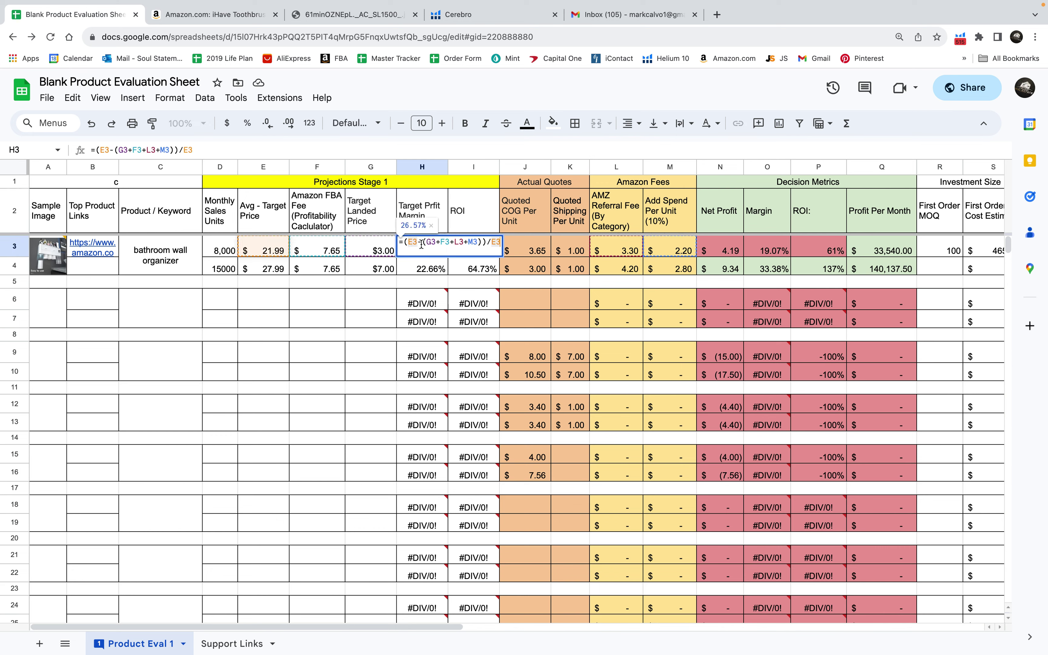
key("Return")
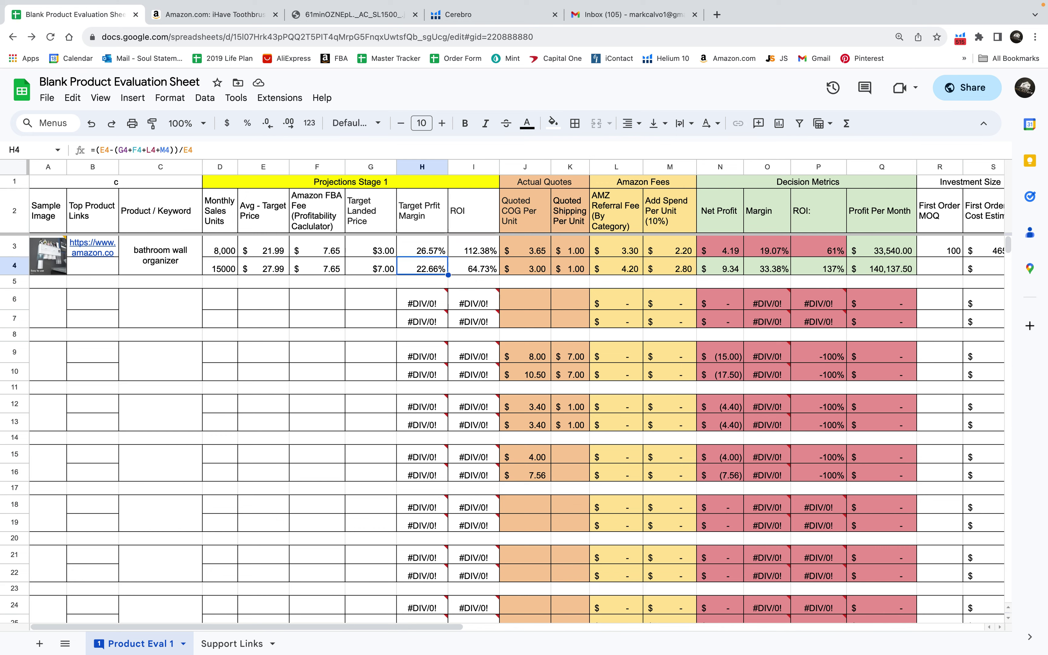
left_click(434, 244)
left_click(458, 248)
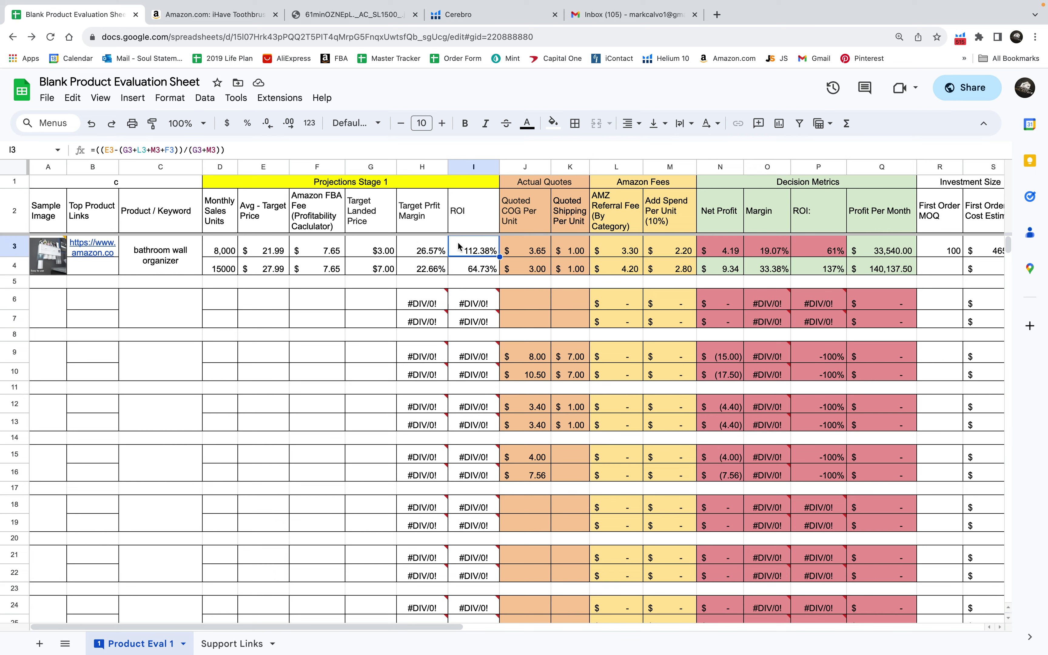
Compare the Target Landed Price in G3 with the row's projected margin and ROI, and open G3 for editing.
left_click(350, 249)
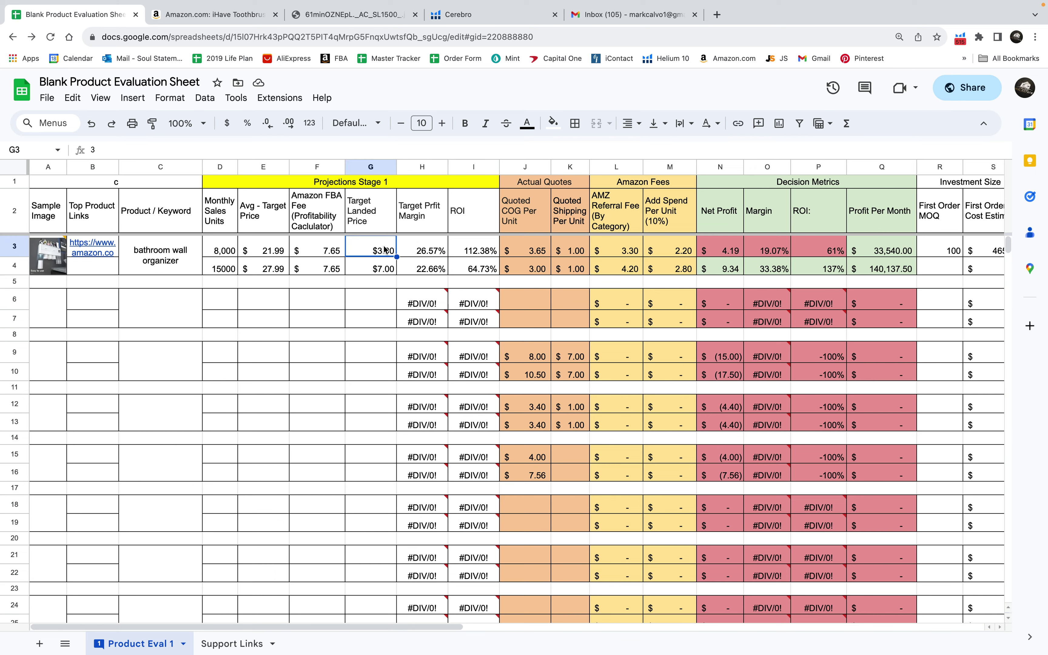
left_click(420, 250)
left_click(463, 249)
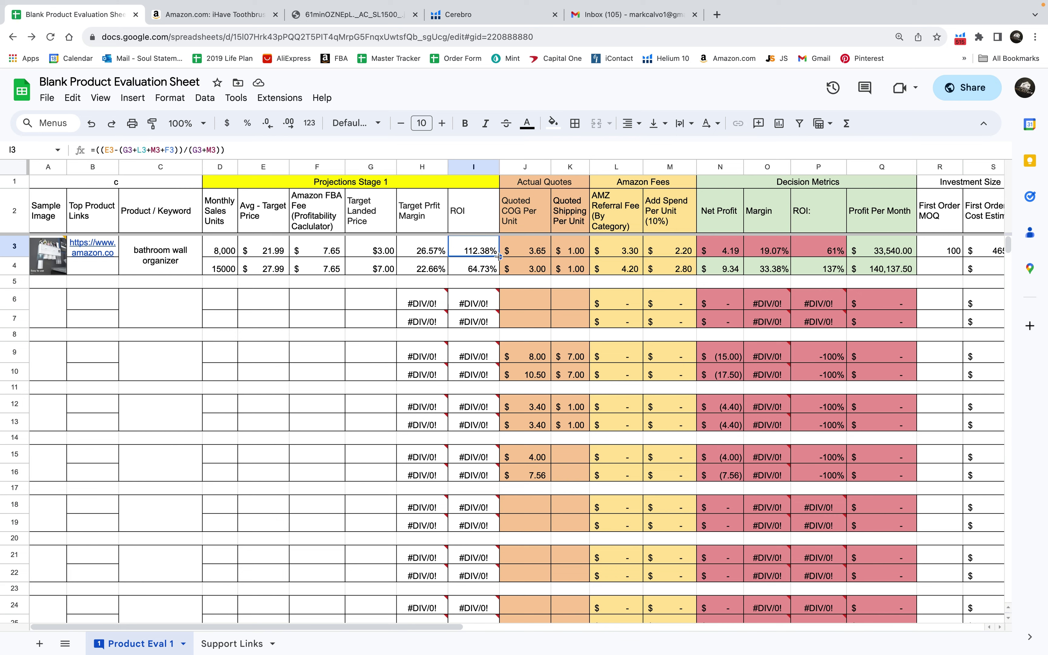
left_click(436, 250)
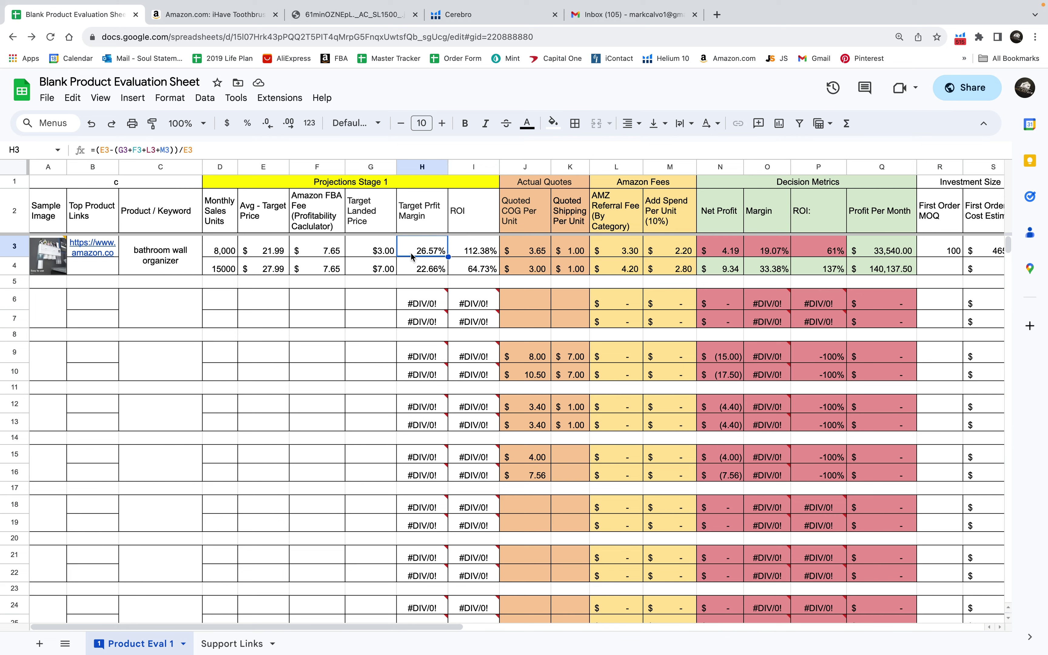
double_click(374, 252)
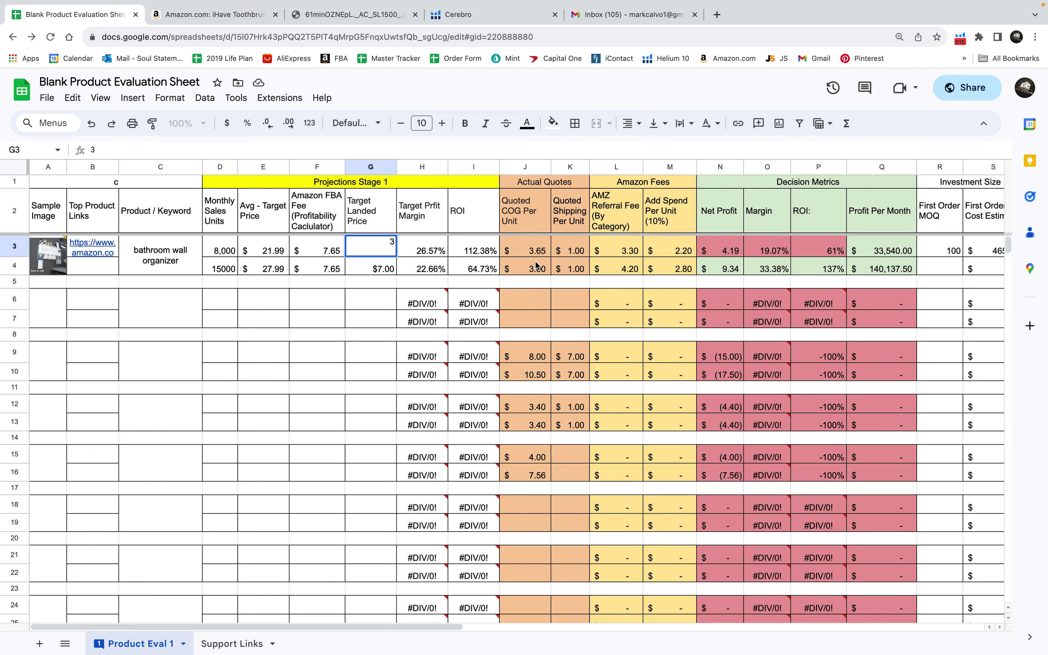
Review the Quoted COG Per Unit and Quoted Shipping Per Unit values in rows 3 and 4.
left_click(541, 250)
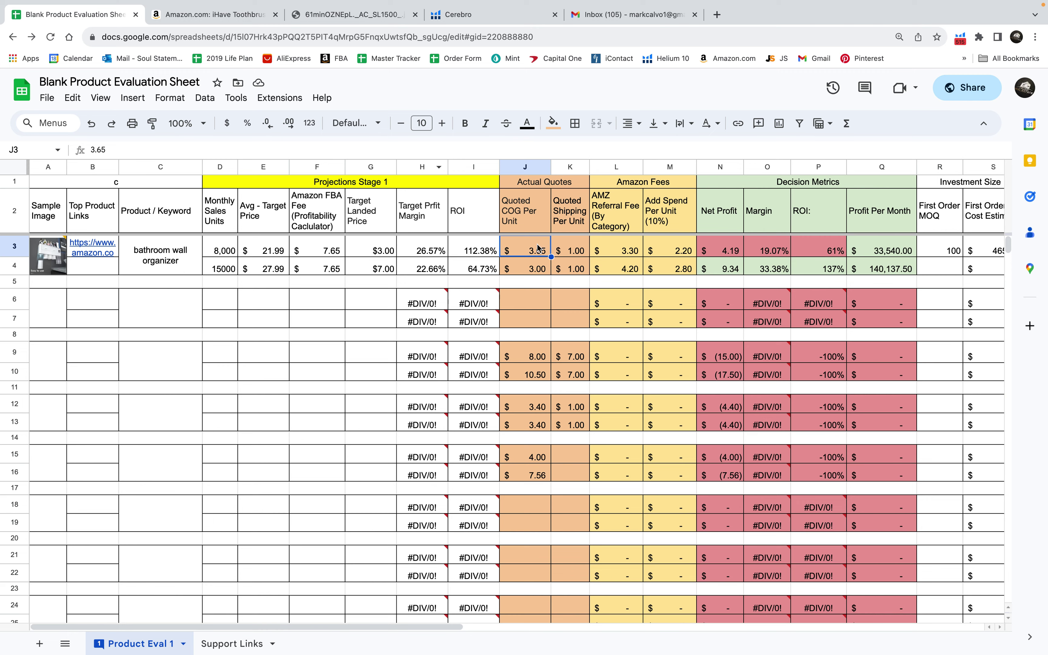
scroll(541, 256, "down", 1)
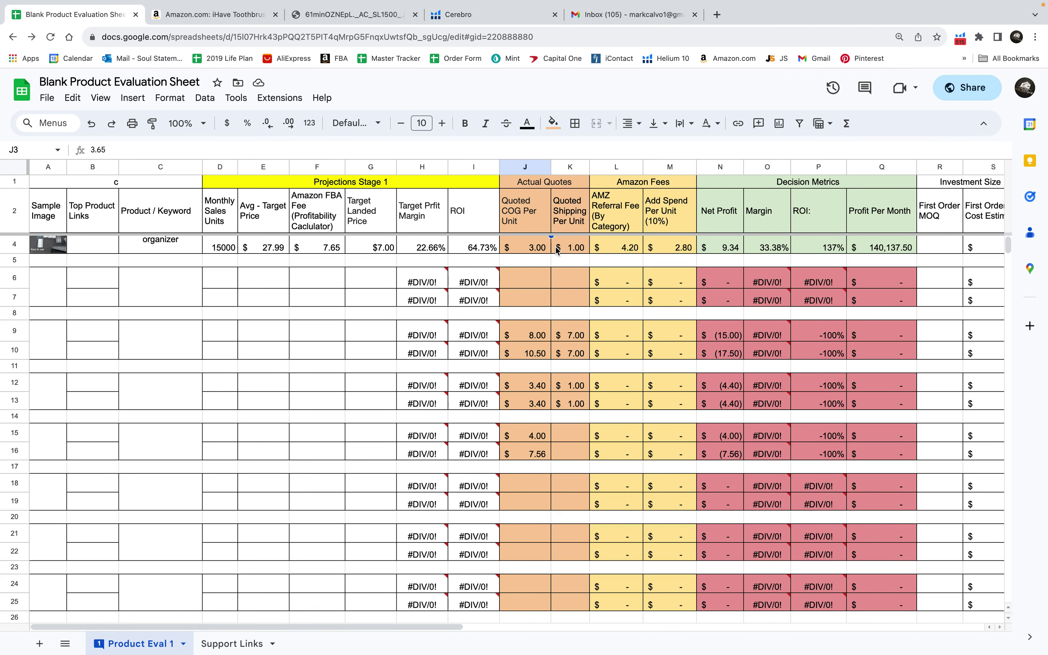
scroll(580, 345, "up", 1)
left_click(558, 240)
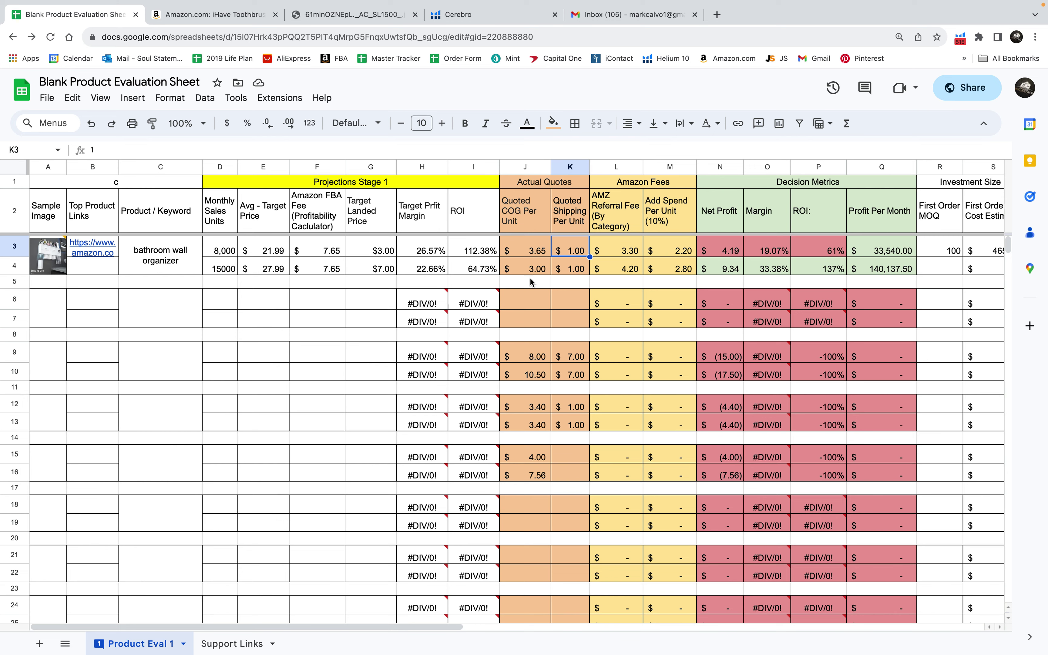
left_click(514, 268)
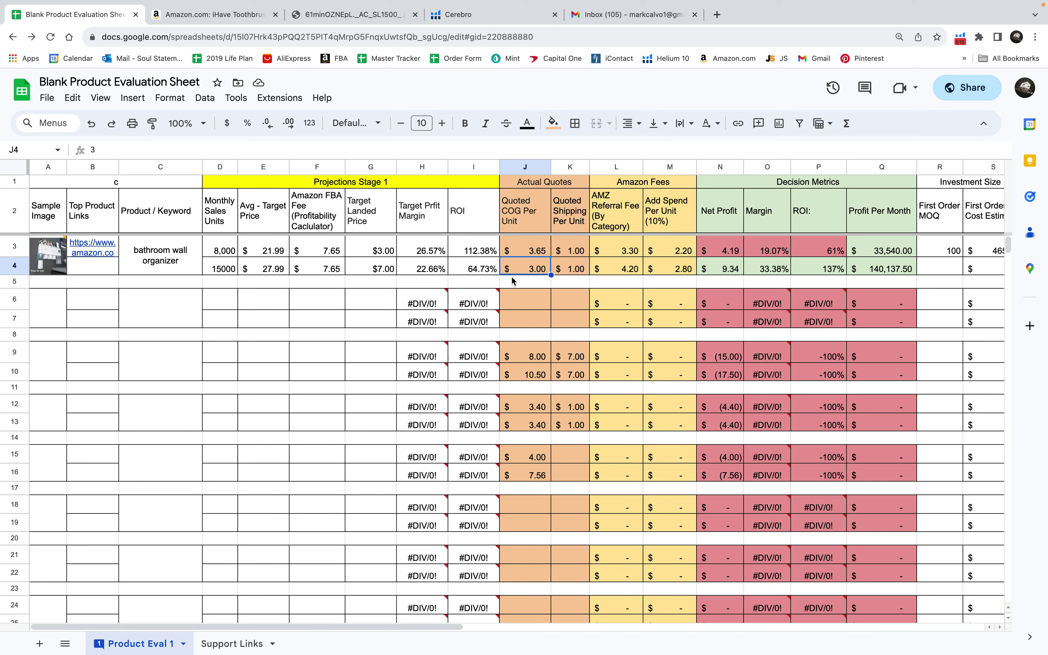
left_click(532, 250)
left_click(574, 248)
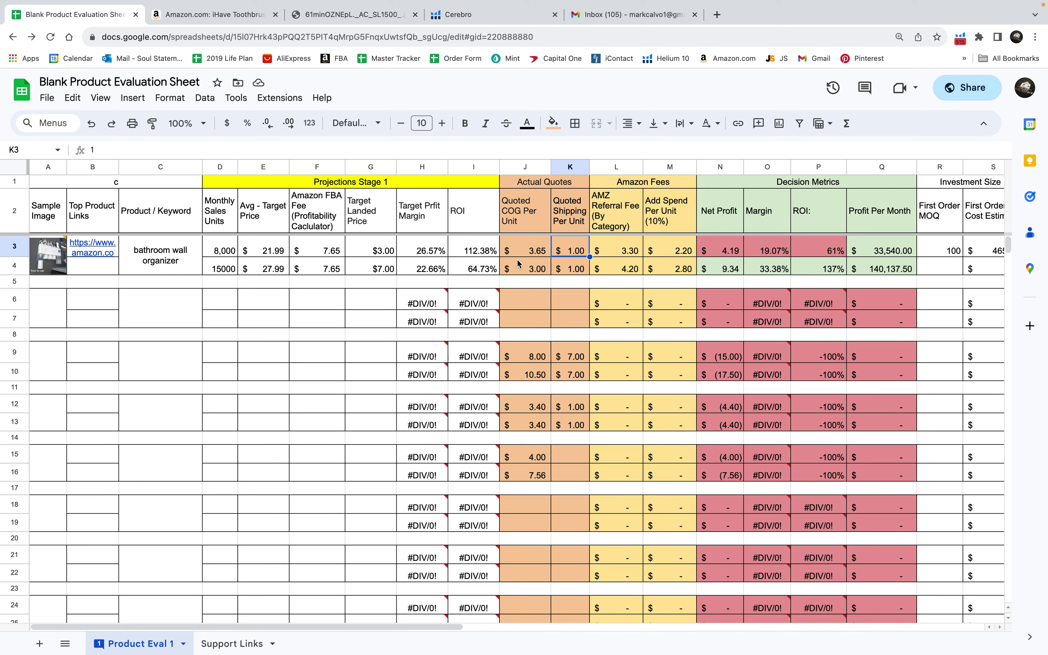
left_click(531, 265)
left_click(569, 269)
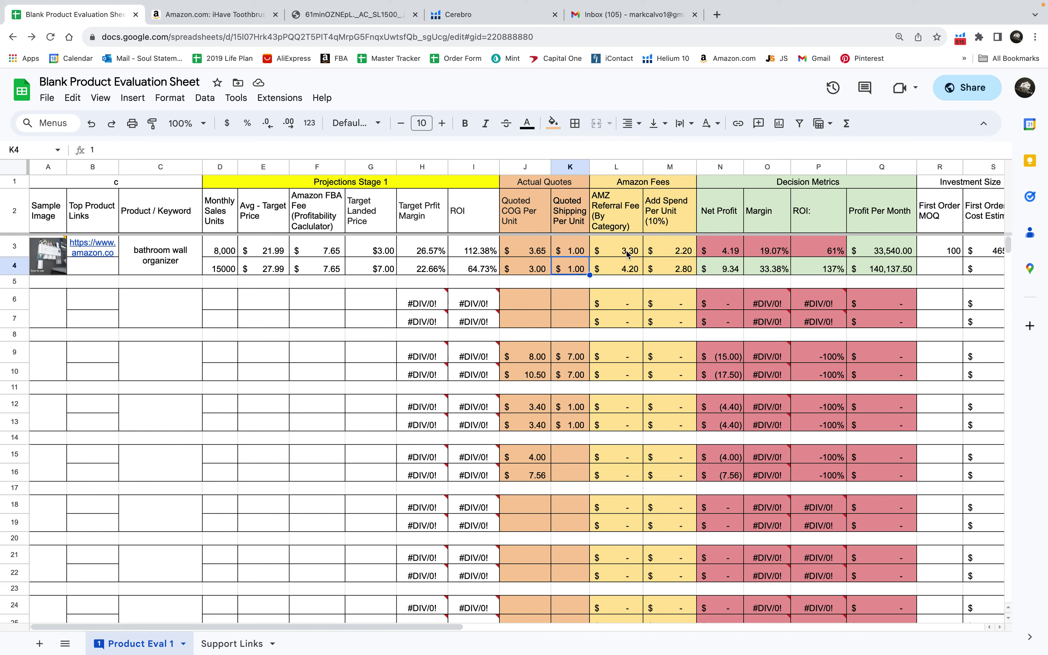
Inspect the AMZ Referral Fee formula in L3 and the 10% ad spend formula in M3.
left_click(609, 249)
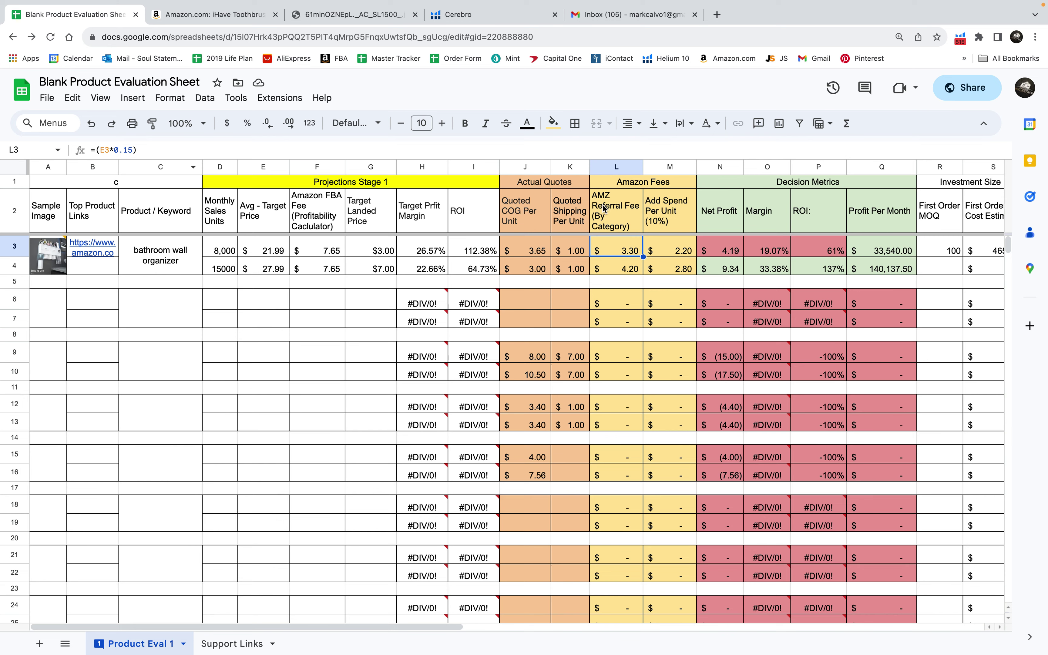
left_click(671, 215)
left_click(669, 255)
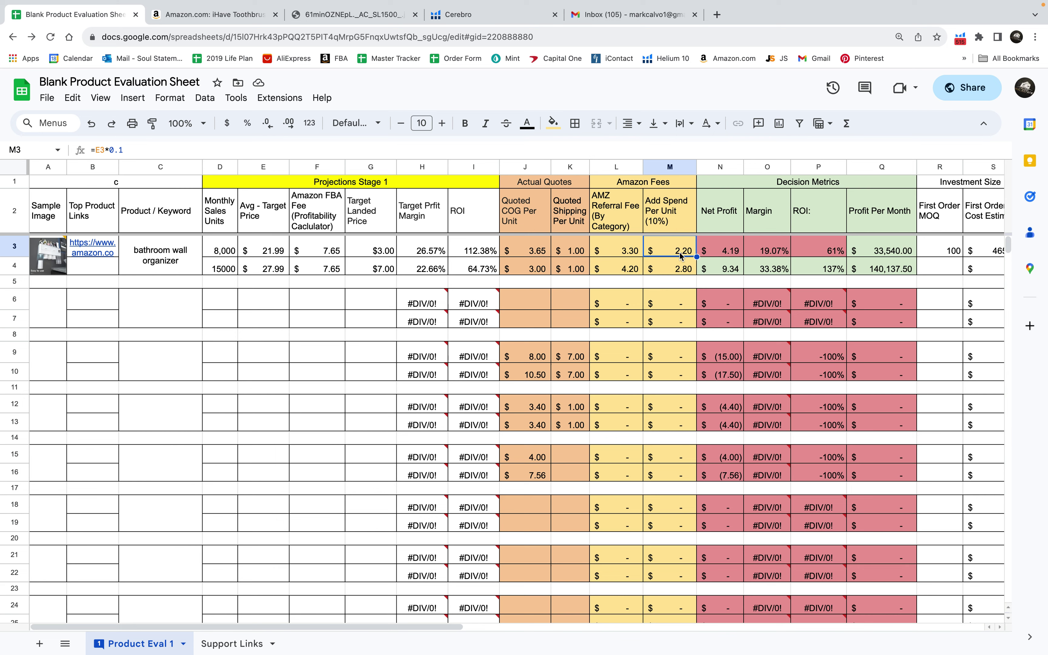
Review the margin and ROI in row 3, and compare row 4's net profit, ROI and margin with its quoted COG.
left_click(769, 253)
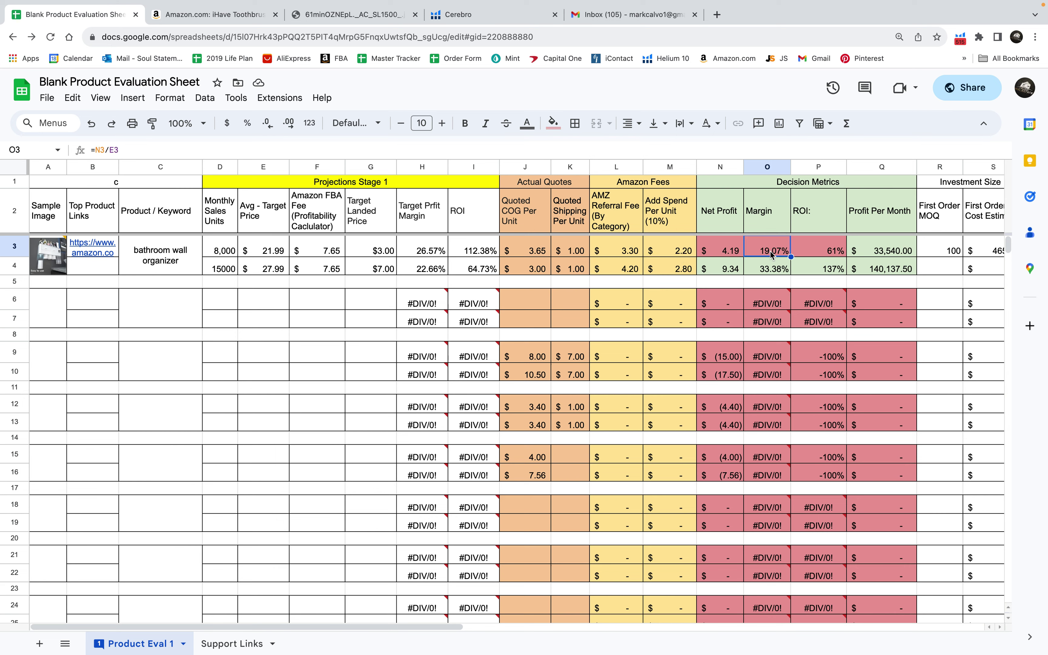
left_click(819, 254)
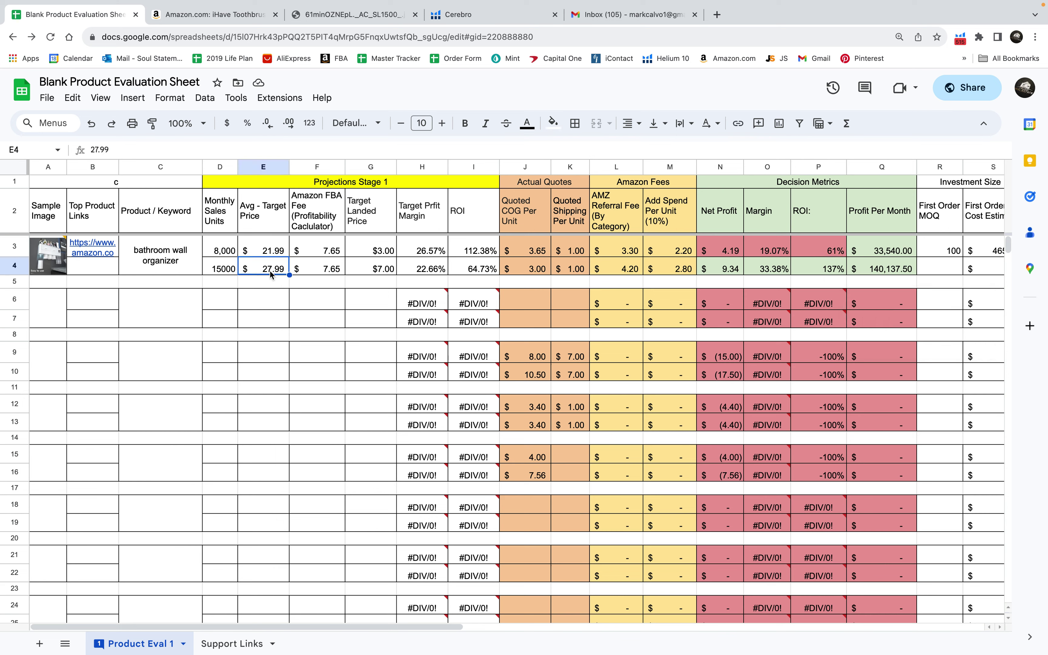
left_click(733, 271)
left_click(816, 272)
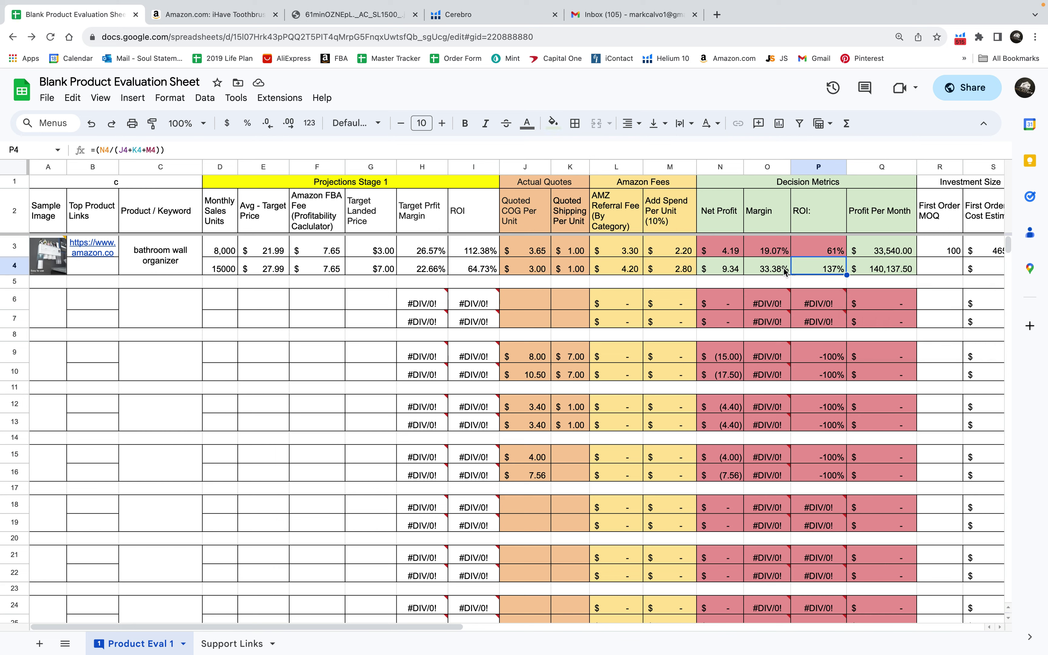
left_click(777, 272)
left_click(520, 273)
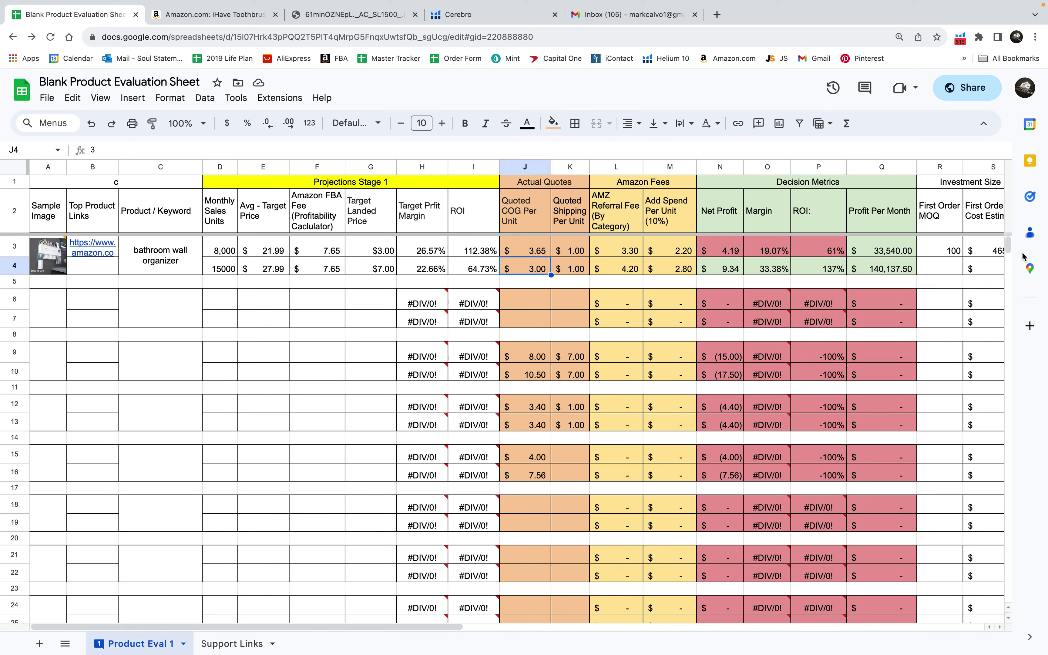
Review row 3's First Order MOQ against its Quoted COG Per Unit and ROI.
left_click(943, 254)
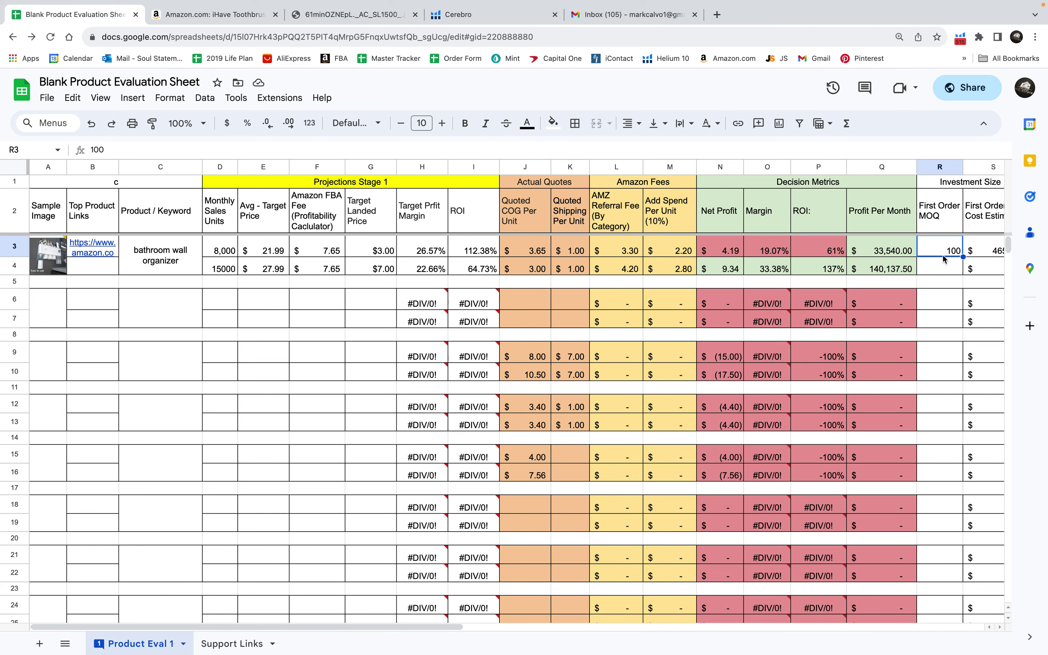
scroll(943, 258, "right", 4)
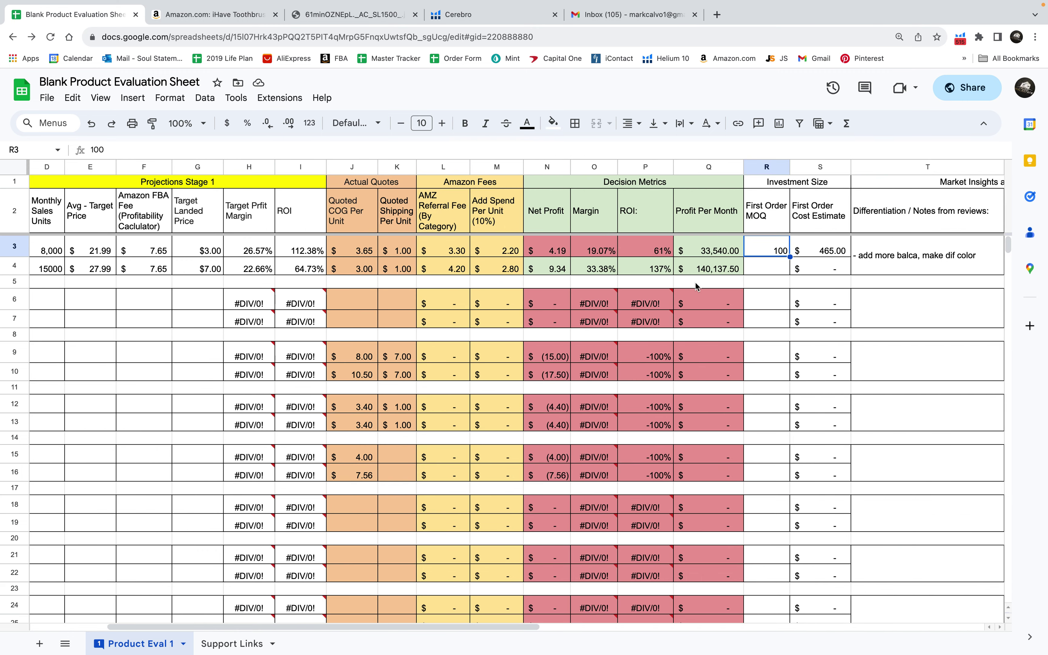
left_click(351, 232)
left_click(346, 251)
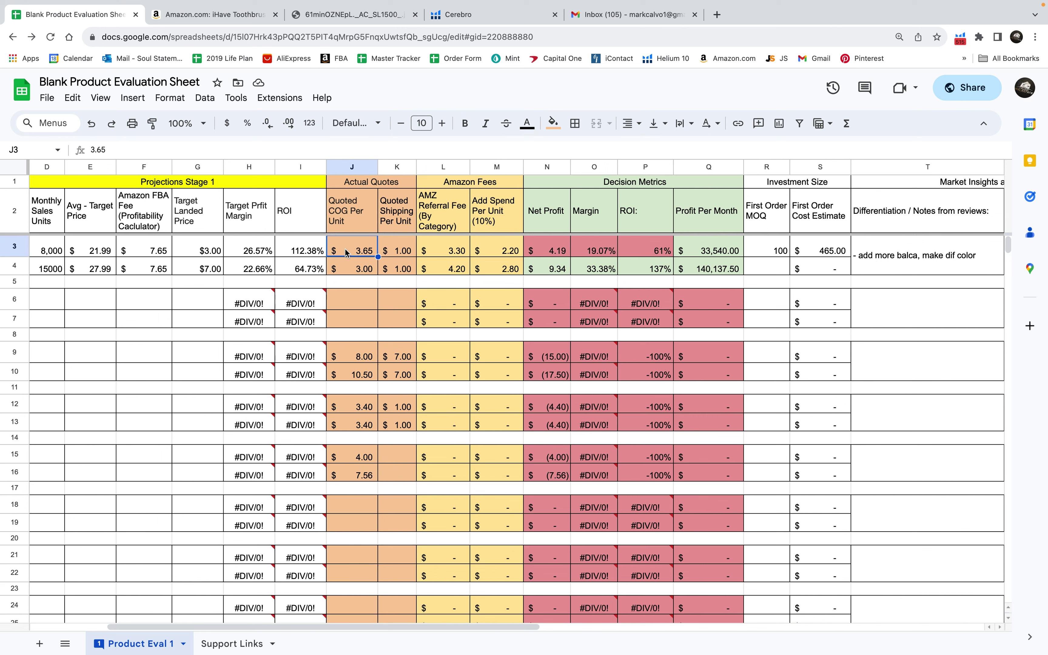
left_click(754, 254)
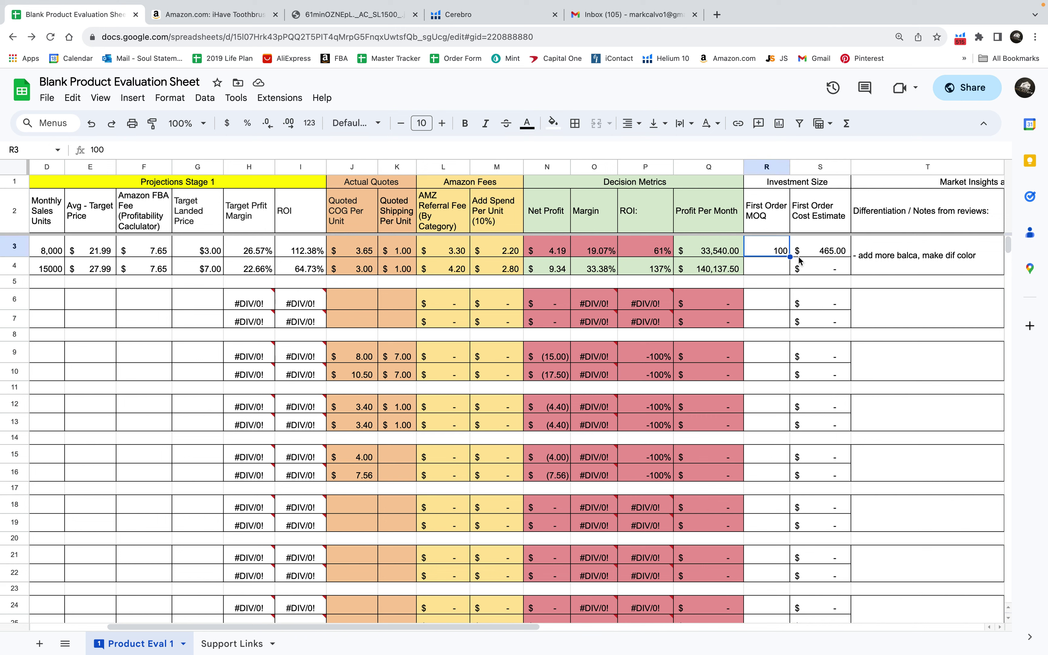
left_click(662, 249)
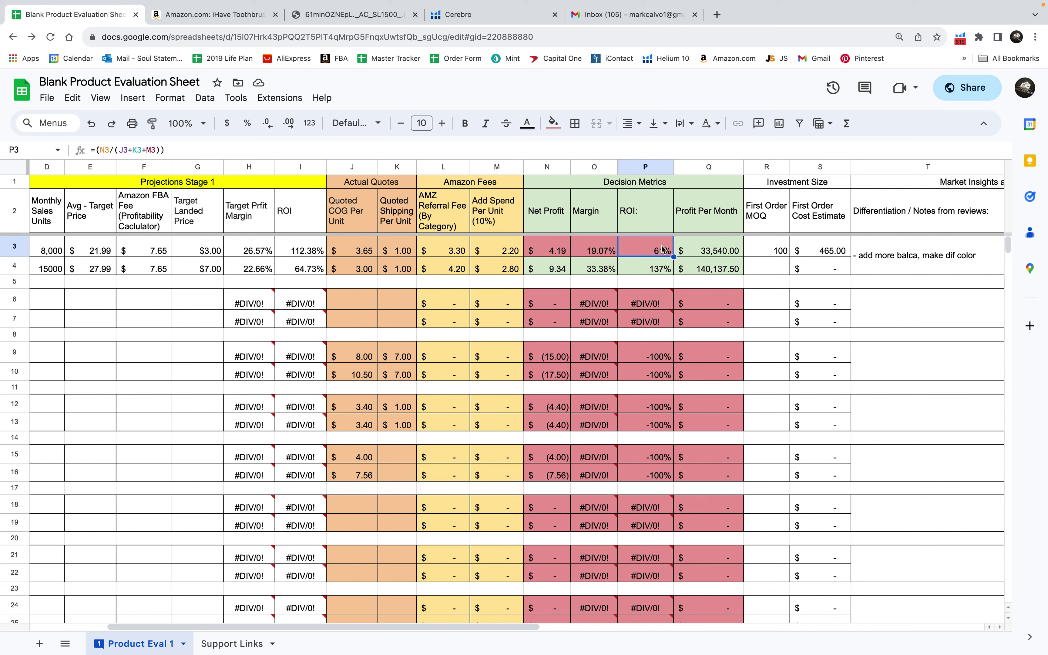
Enter 10000 as the First Order MOQ in row 4.
left_click(763, 266)
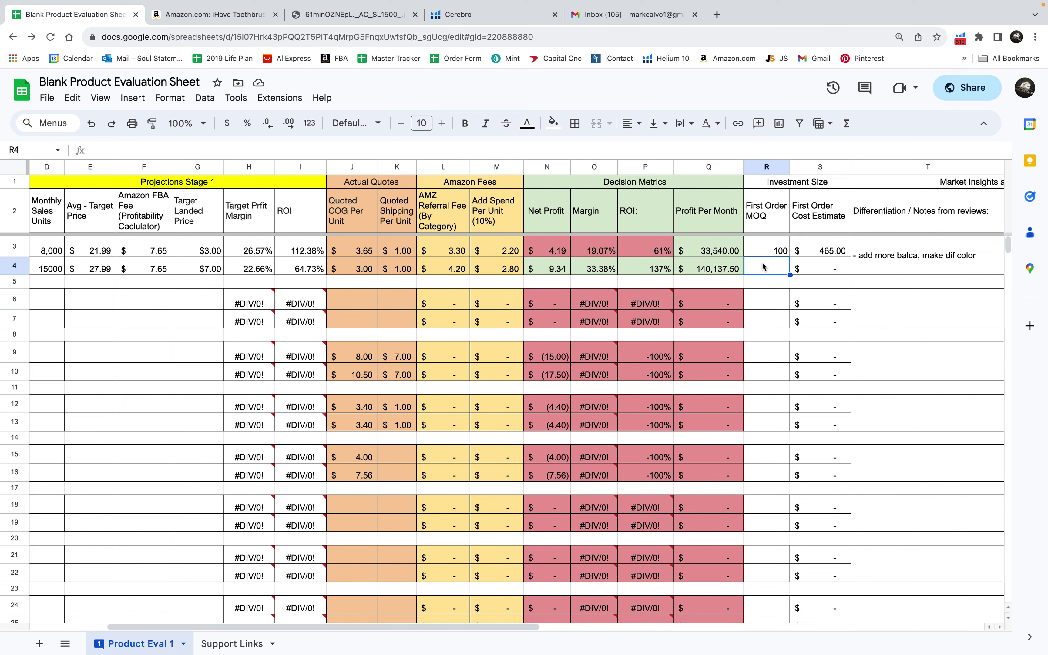
type("10000")
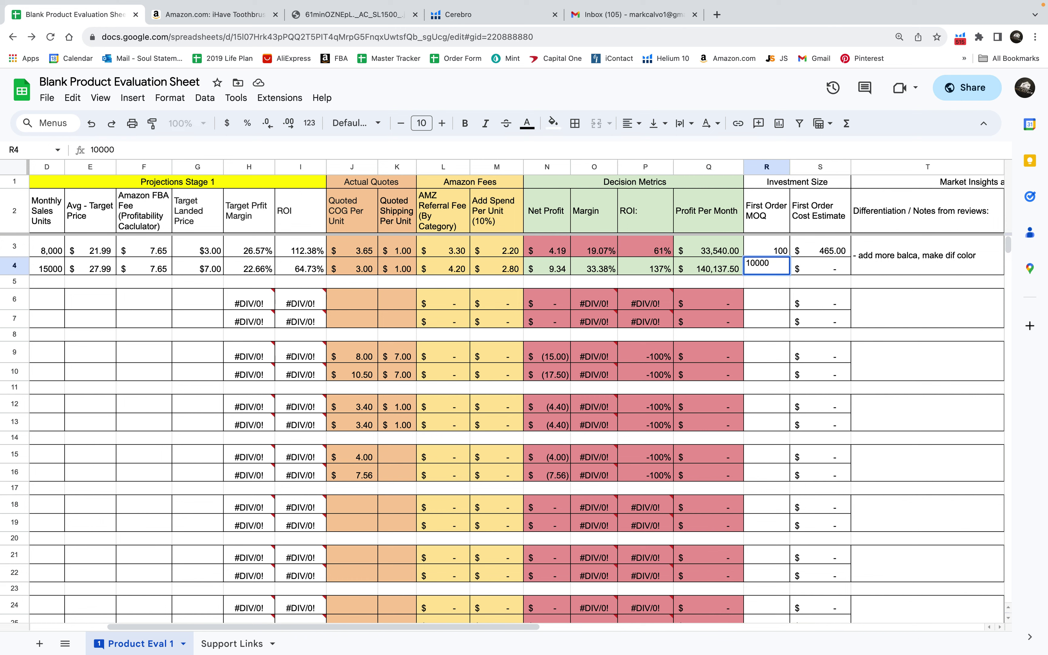
left_click(774, 295)
left_click(765, 267)
Compare row 4's First Order MOQ with its monthly sales units and monthly profit, and inspect the First Order Cost Estimates in S3 and S4.
scroll(531, 332, "left", 4)
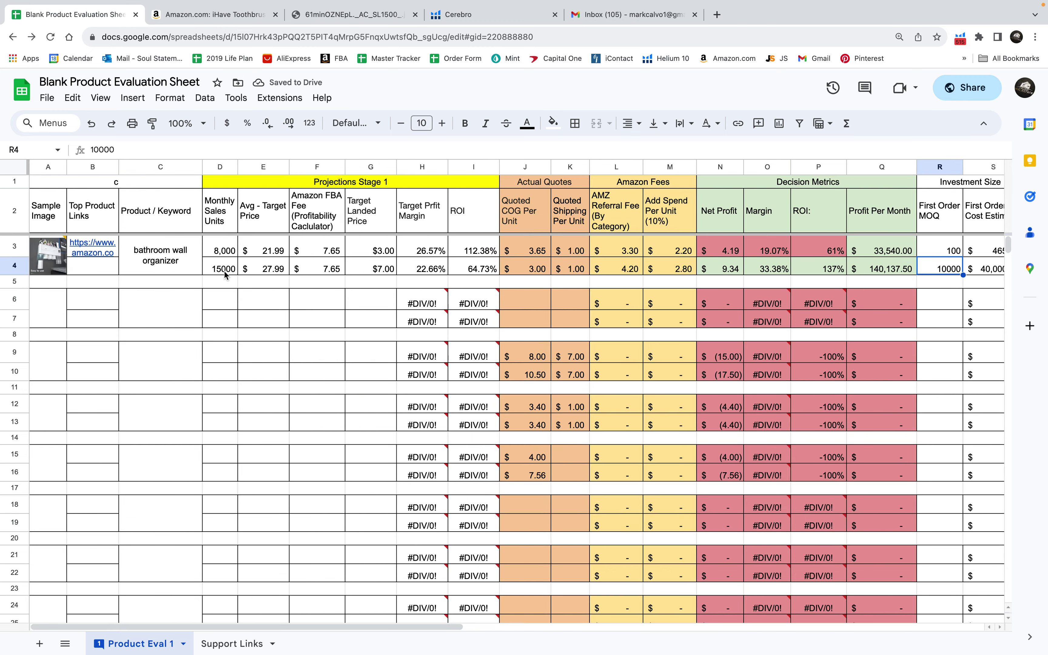
scroll(412, 291, "right", 4)
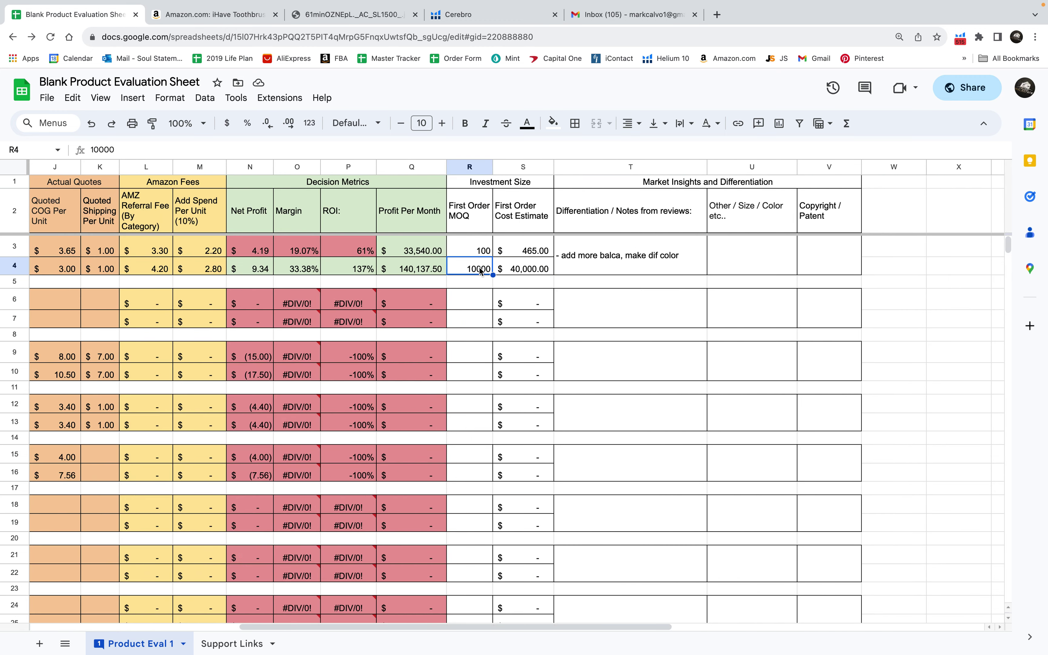
scroll(518, 270, "left", 2)
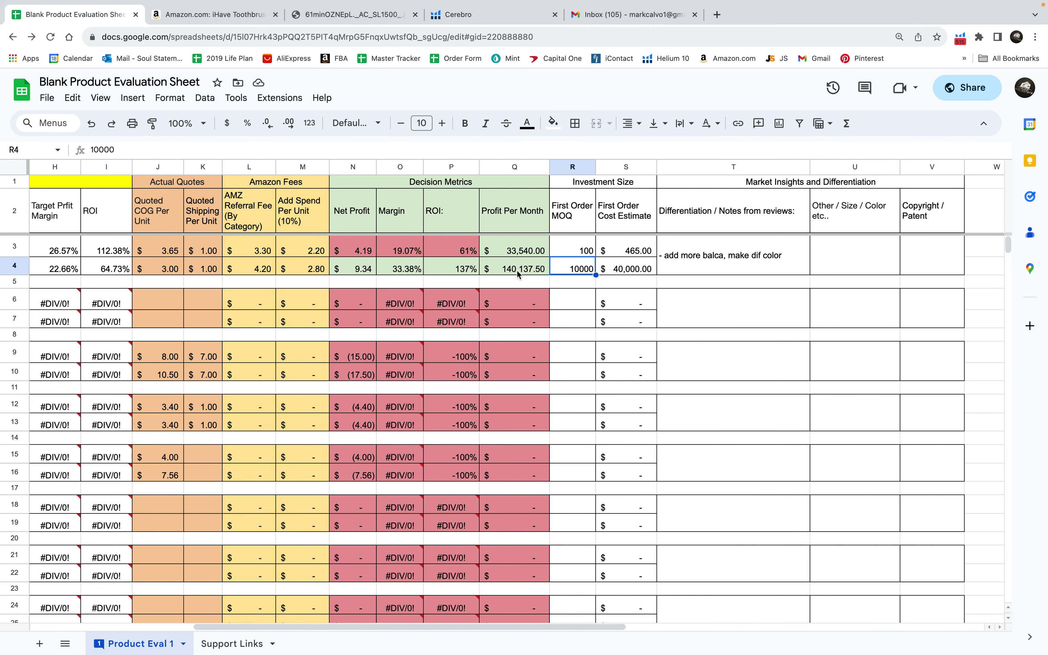
scroll(567, 277, "left", 3)
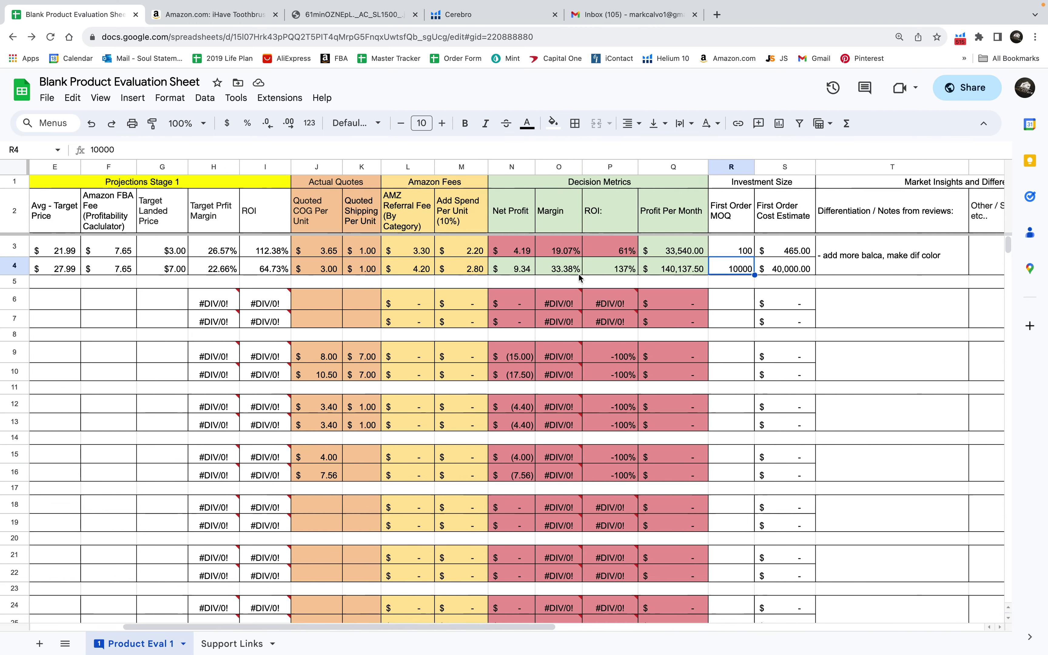
left_click(893, 270)
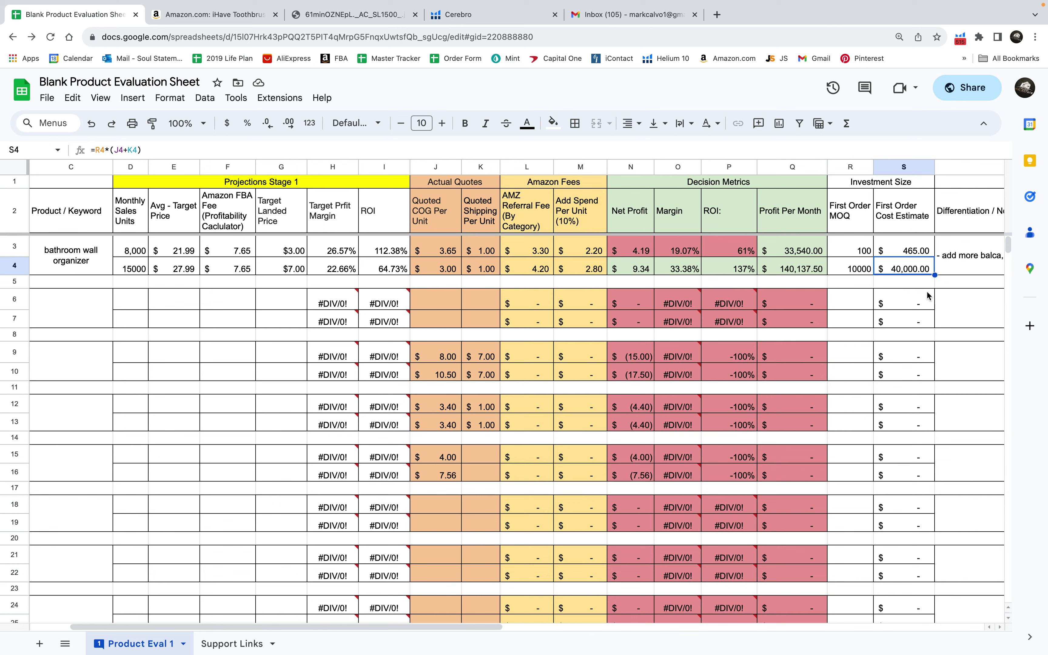
left_click(904, 252)
left_click(927, 269)
Review the net profit, margin and ROI formulas across rows 3 and 4 of the Decision Metrics.
left_click(621, 262)
key("Right")
key("Right")
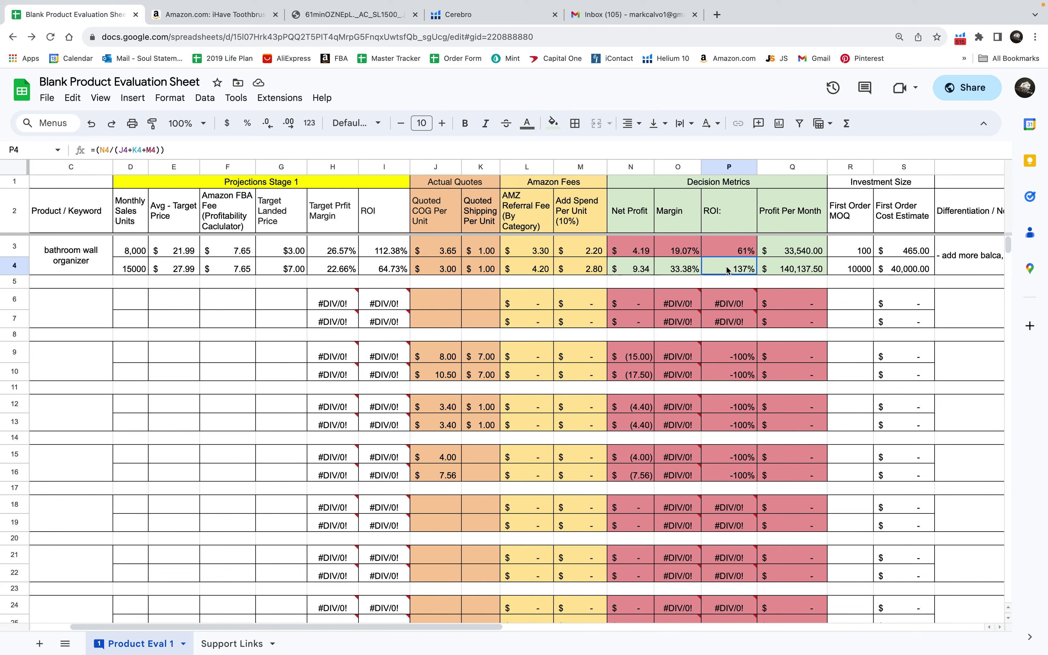
key("Up")
key("Left")
left_click(612, 254)
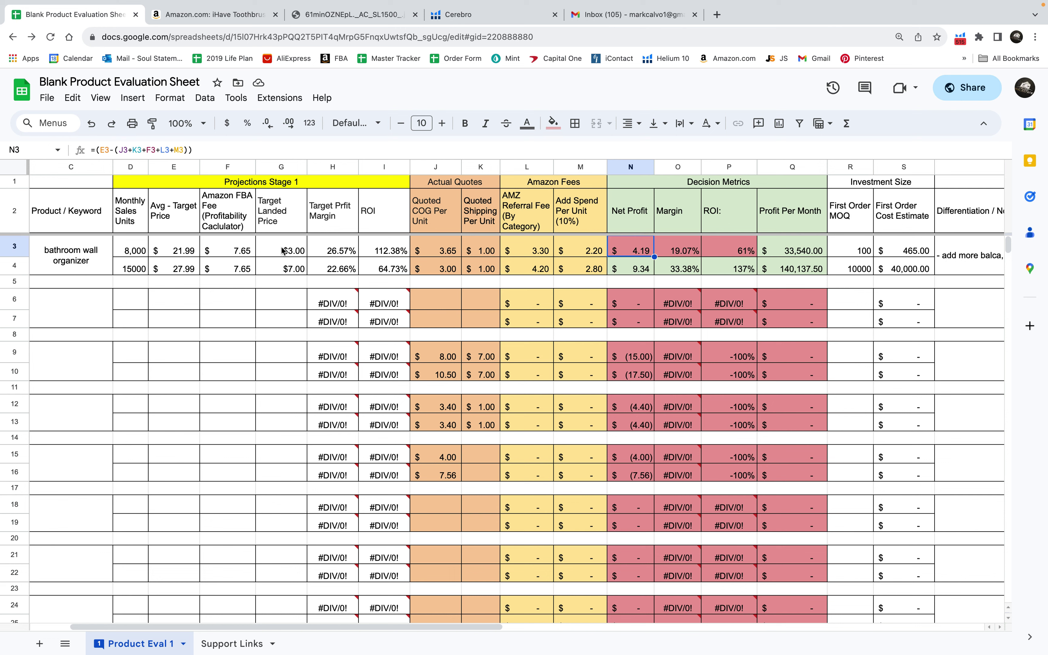
Set the Avg - Target Price in row 3 to 27.99.
left_click(184, 251)
type("2")
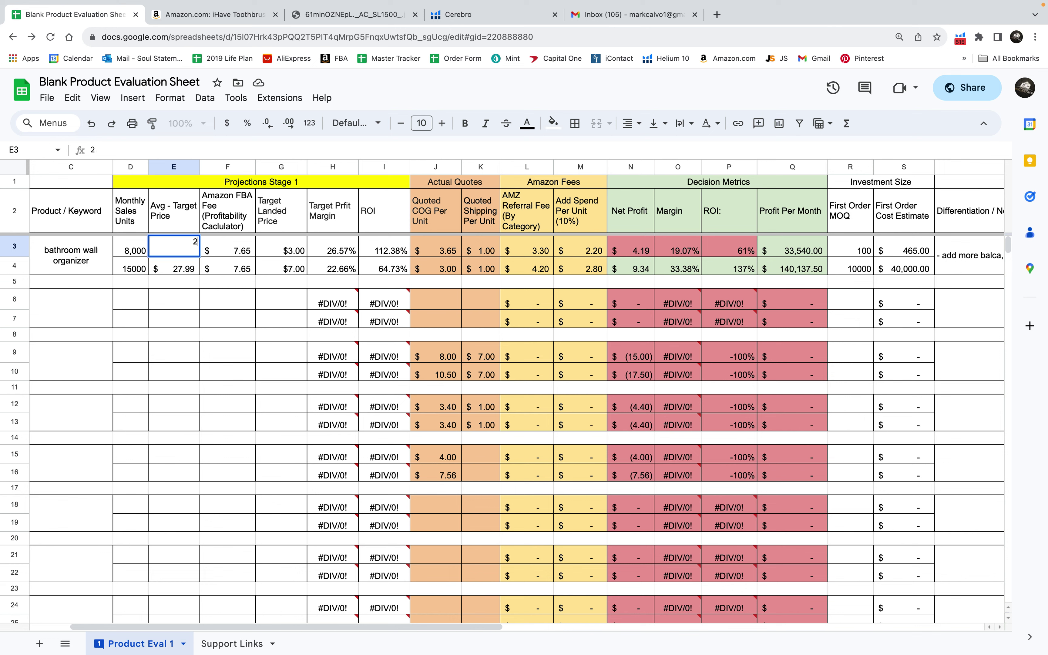
type("7.99")
key("Return")
type("\\")
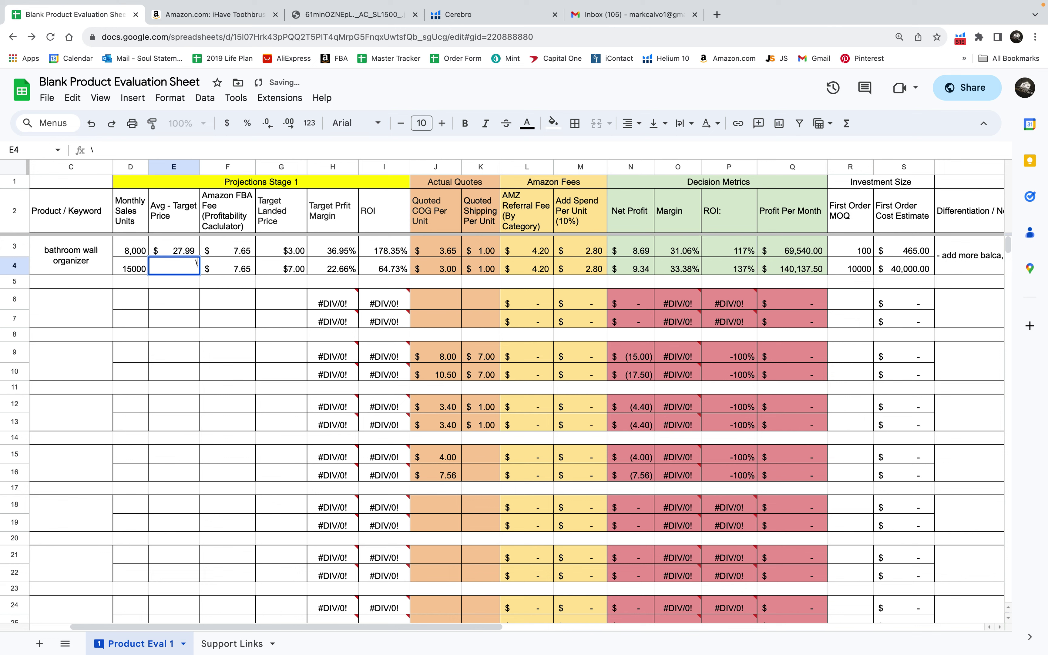
left_click(734, 255)
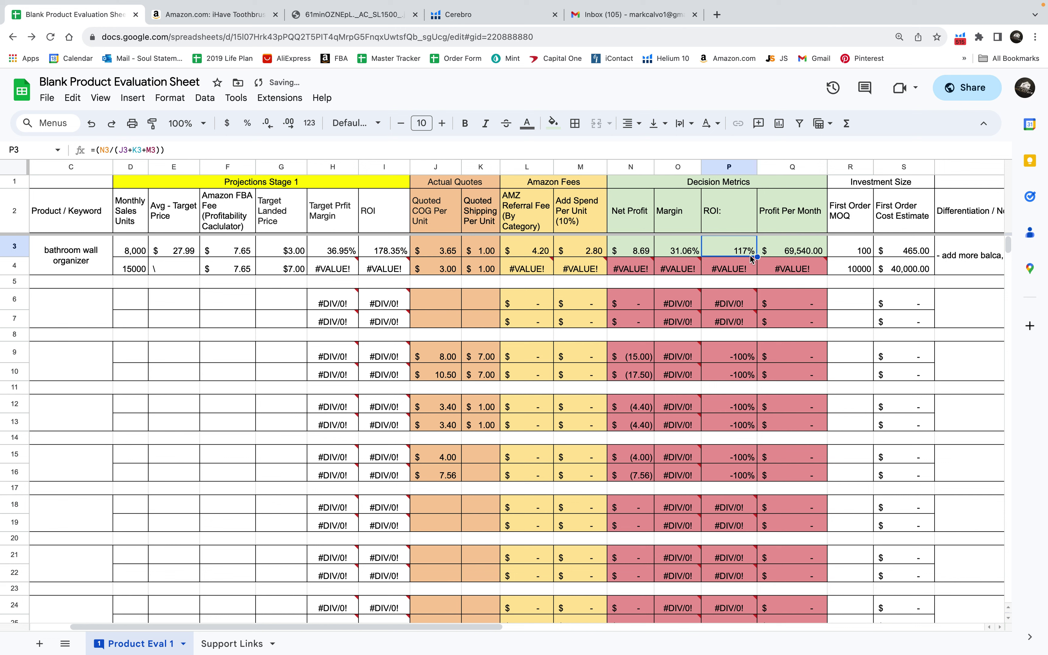
mouse_move(724, 261)
key("ctrl+z")
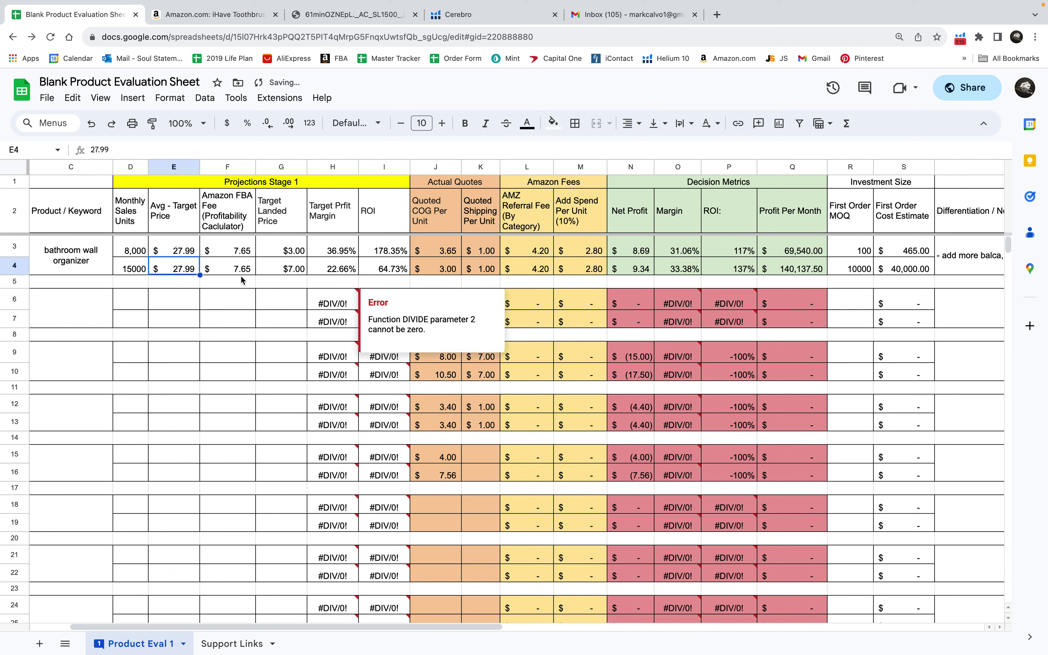
left_click(197, 255)
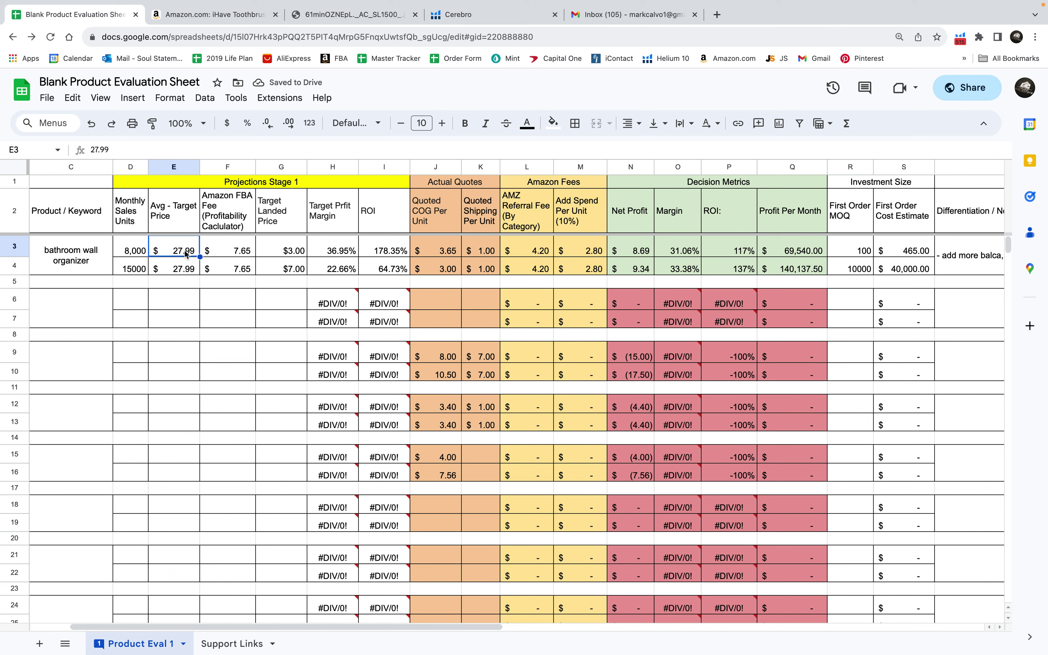